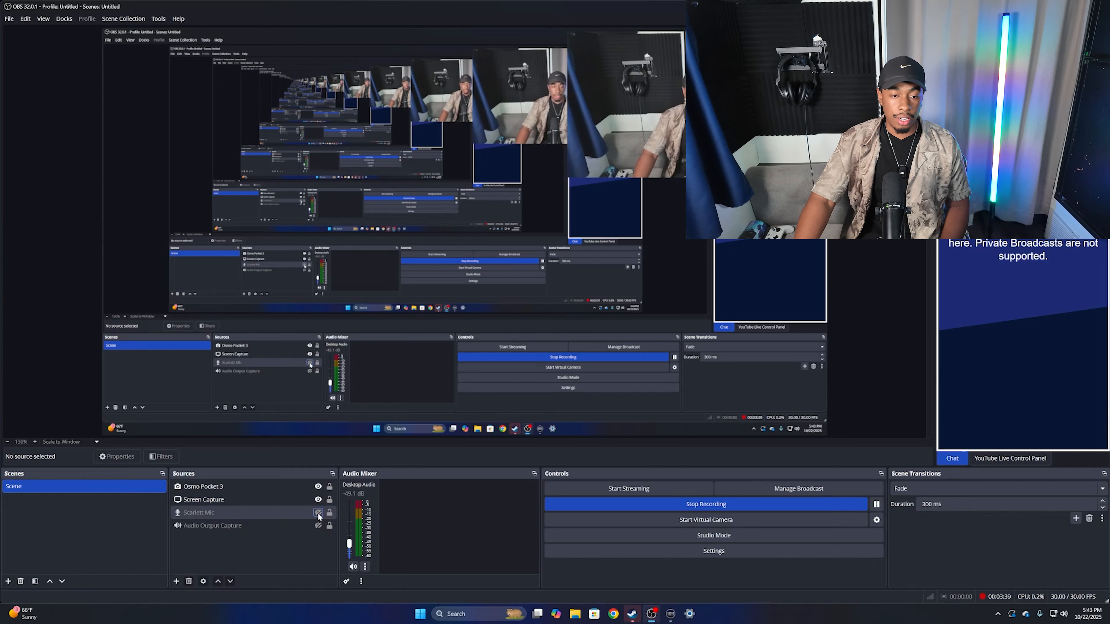
# - Hide the Osmo Pocket 3 source, and switch the Screen Capture source's visibility off and back on
pyautogui.click(319, 487)
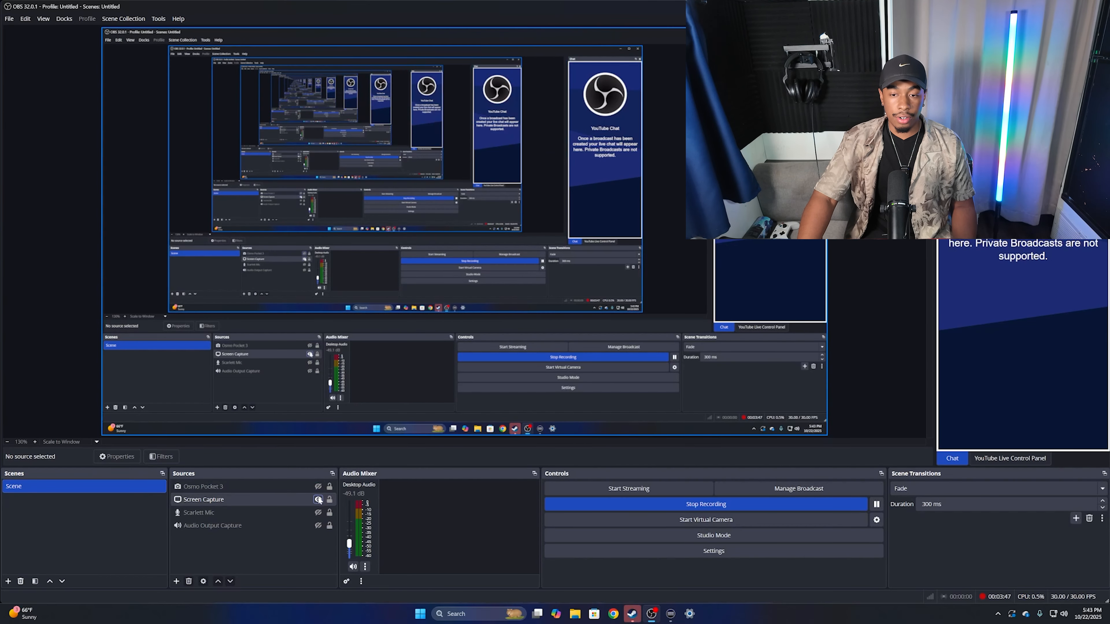
pyautogui.click(318, 500)
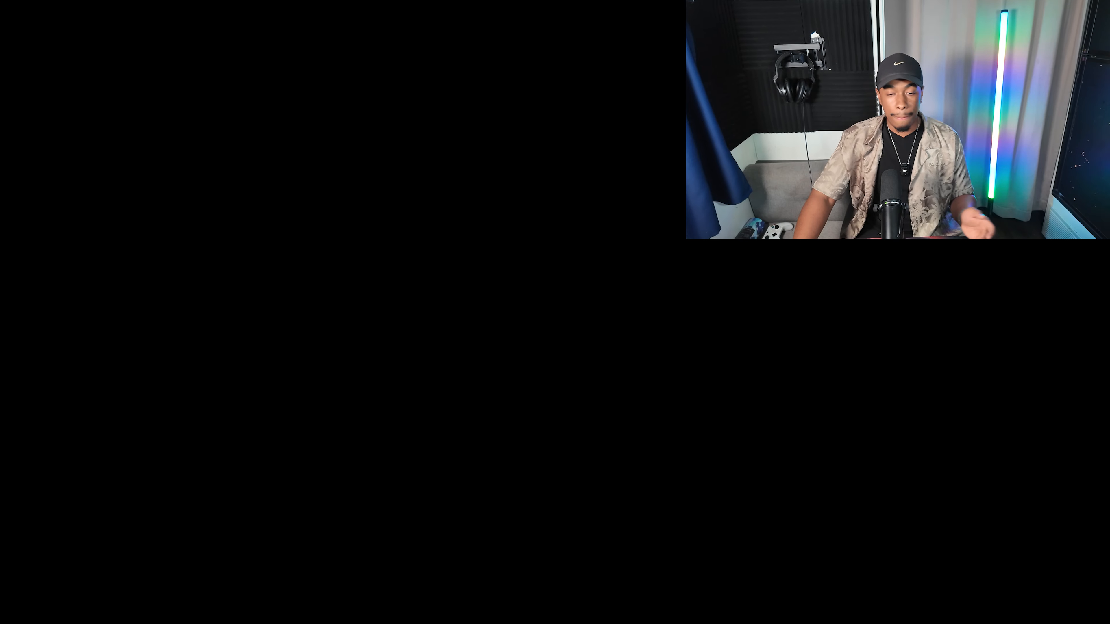
pyautogui.click(318, 500)
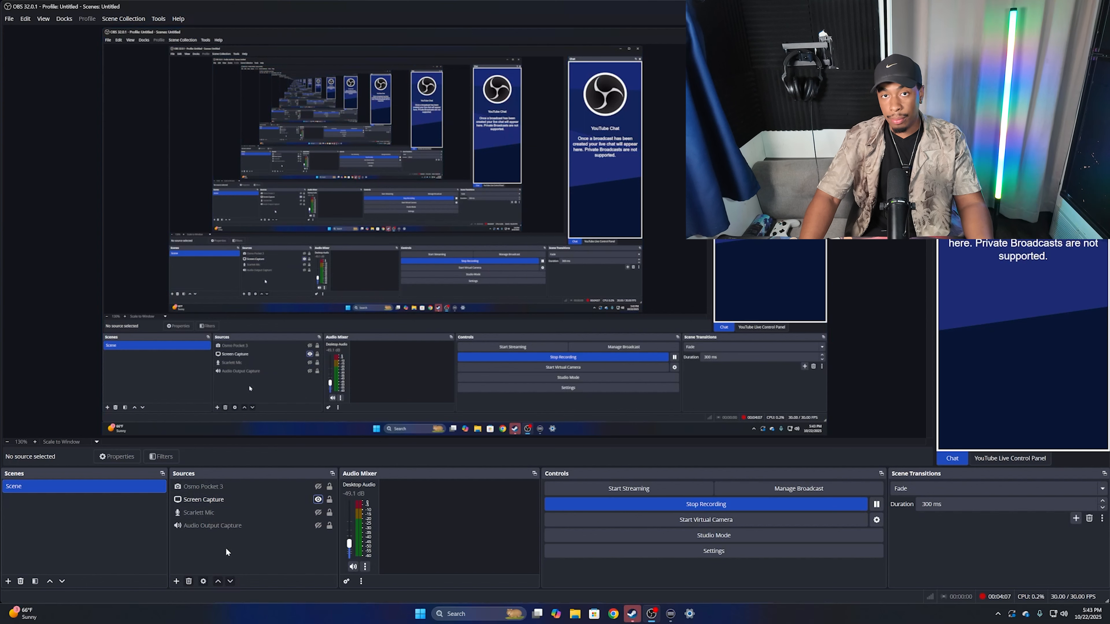
# - Add a new Display Capture source that captures the H27P27 3840x2160 primary monitor
pyautogui.click(175, 582)
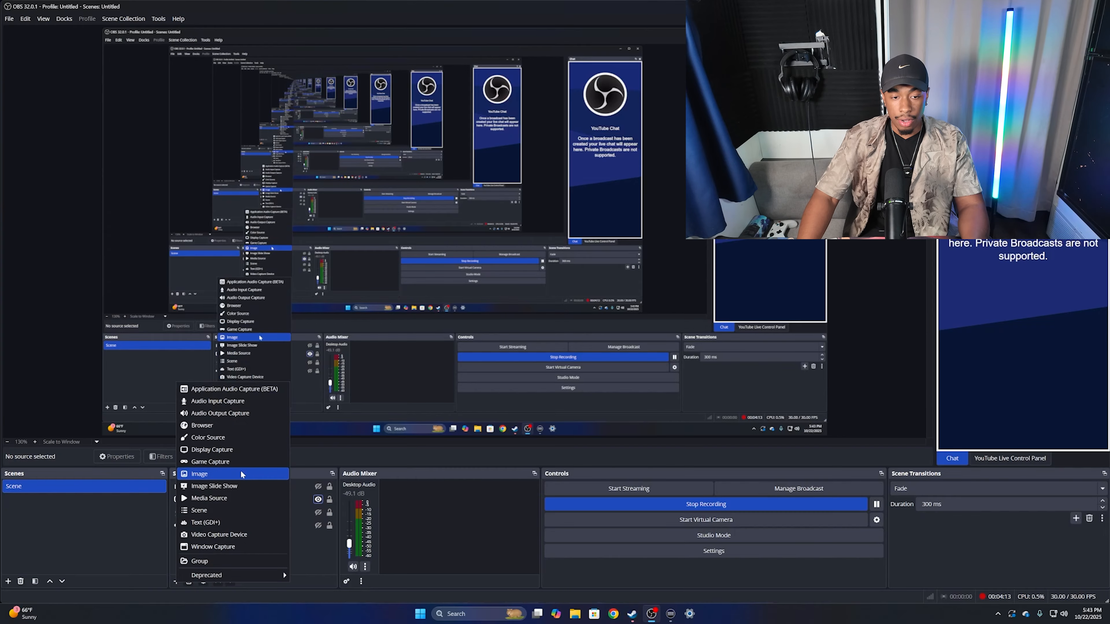
pyautogui.click(242, 450)
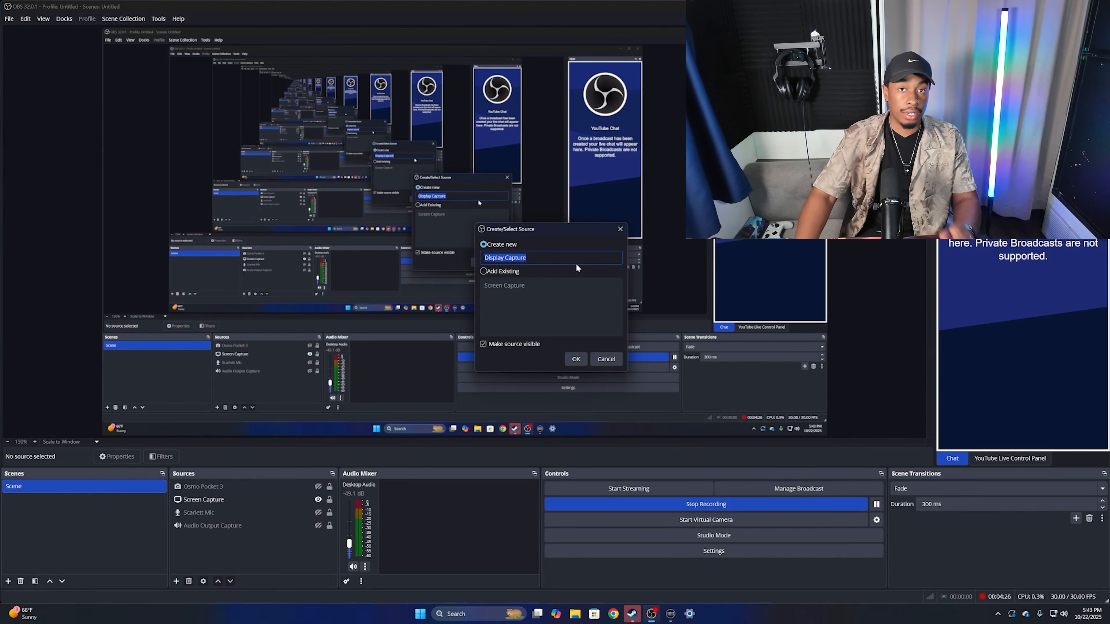
pyautogui.click(574, 359)
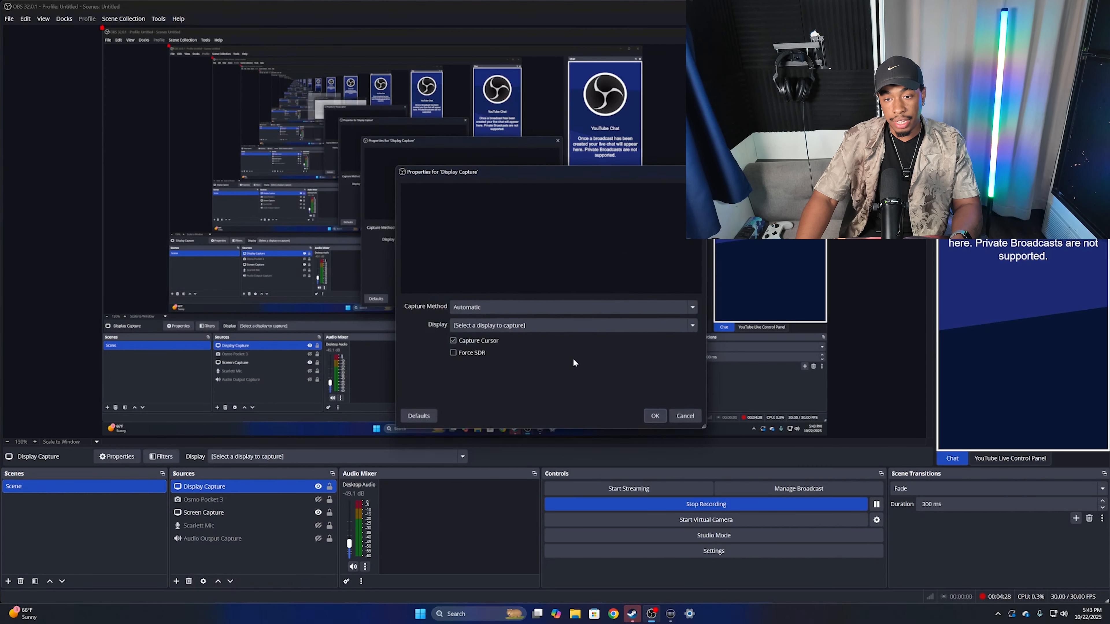
pyautogui.click(589, 307)
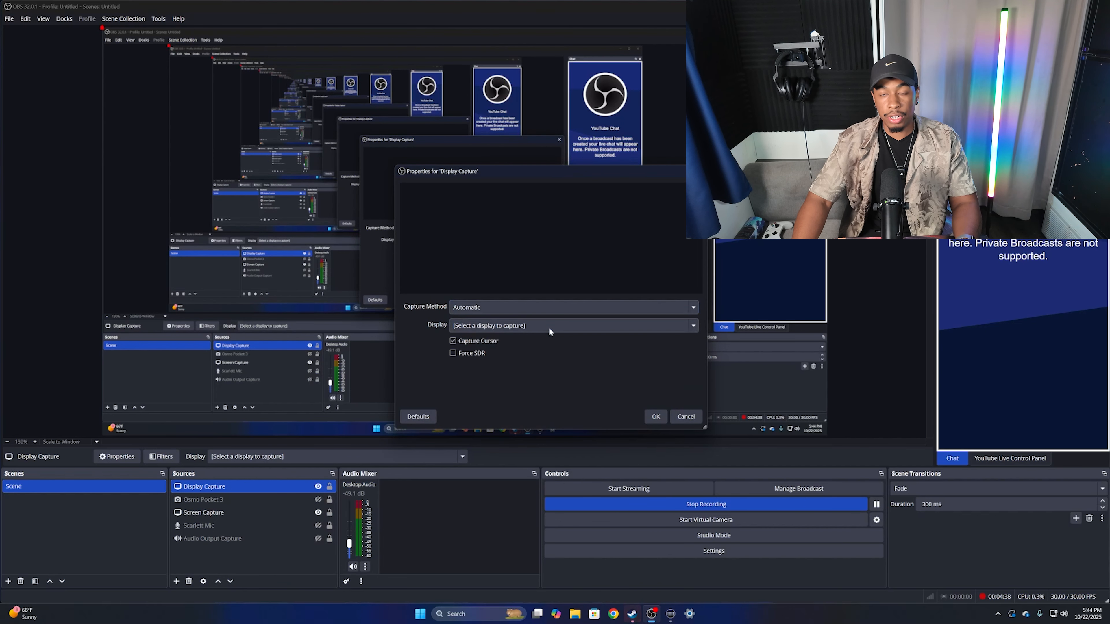
pyautogui.click(549, 329)
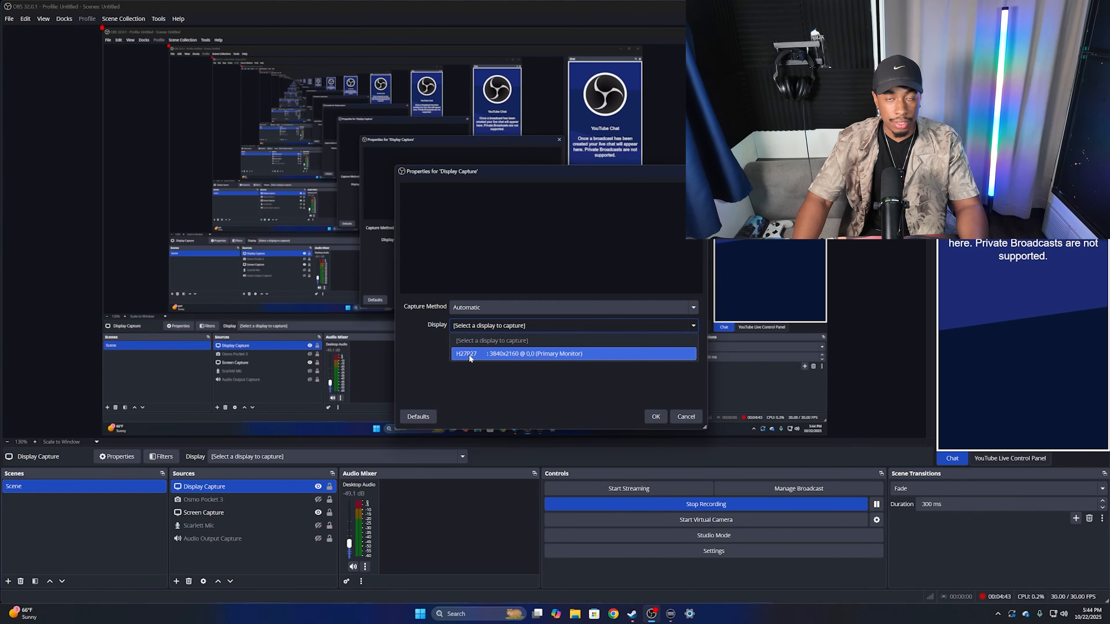
pyautogui.click(496, 357)
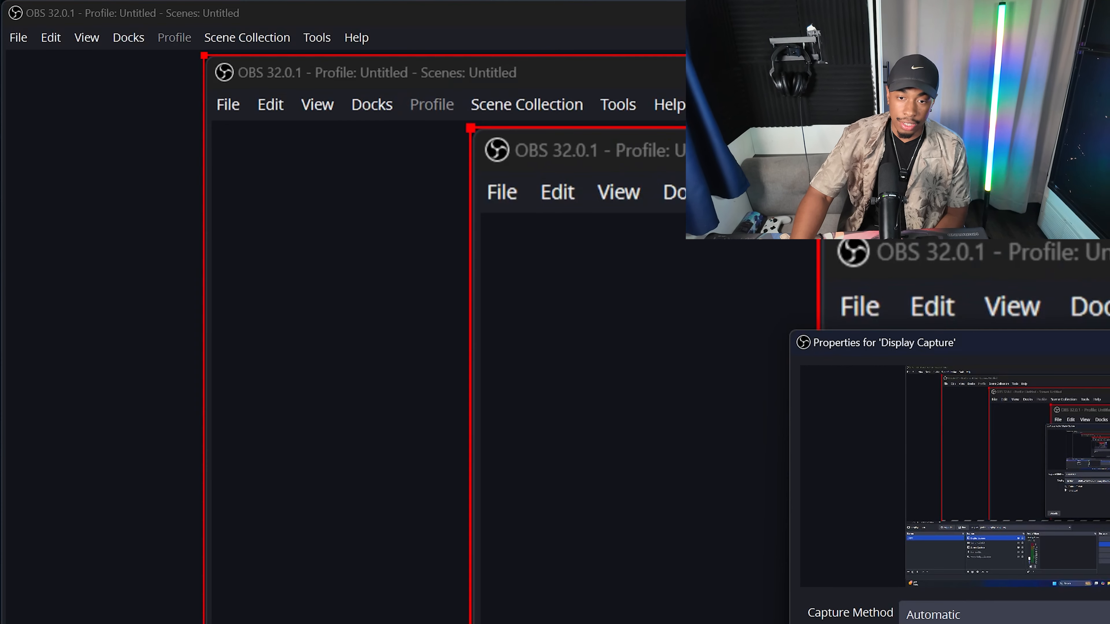
pyautogui.press('Return')
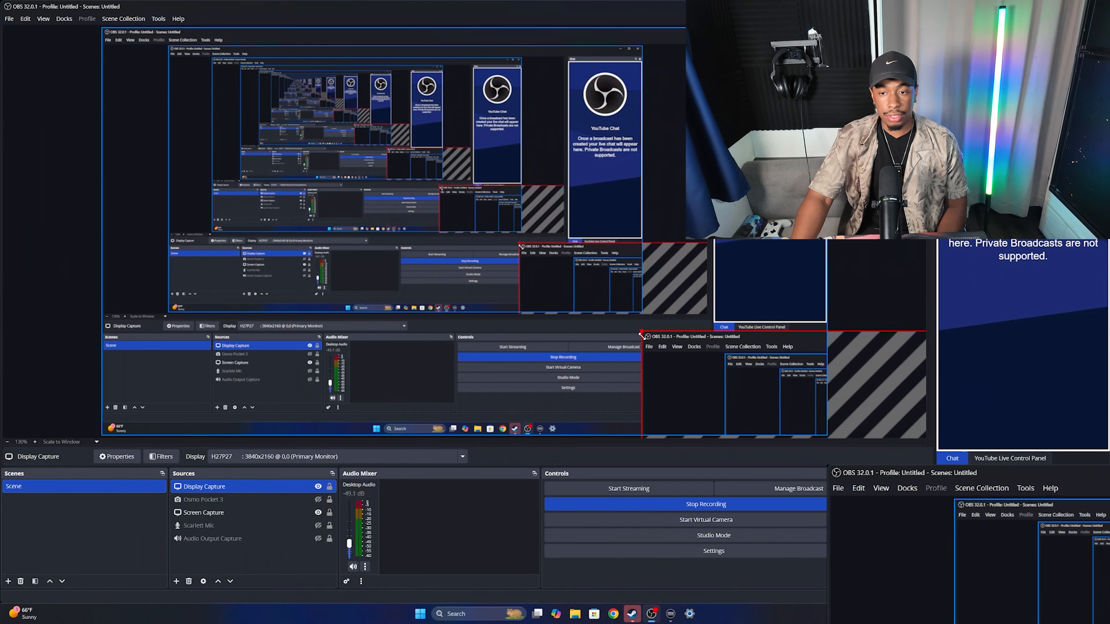
# - Move the Display Capture to the canvas's upper-left corner and resize it to fill the whole canvas
pyautogui.moveTo(721, 385); pyautogui.dragTo(223, 100)
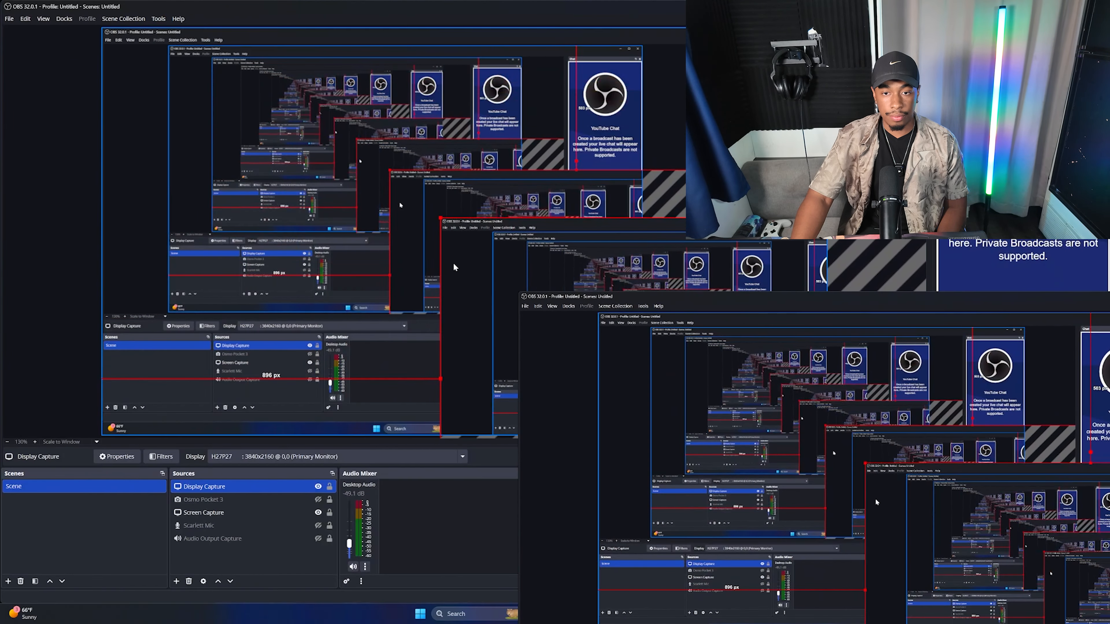
pyautogui.moveTo(607, 296); pyautogui.dragTo(213, 83)
pyautogui.moveTo(531, 277); pyautogui.dragTo(819, 435)
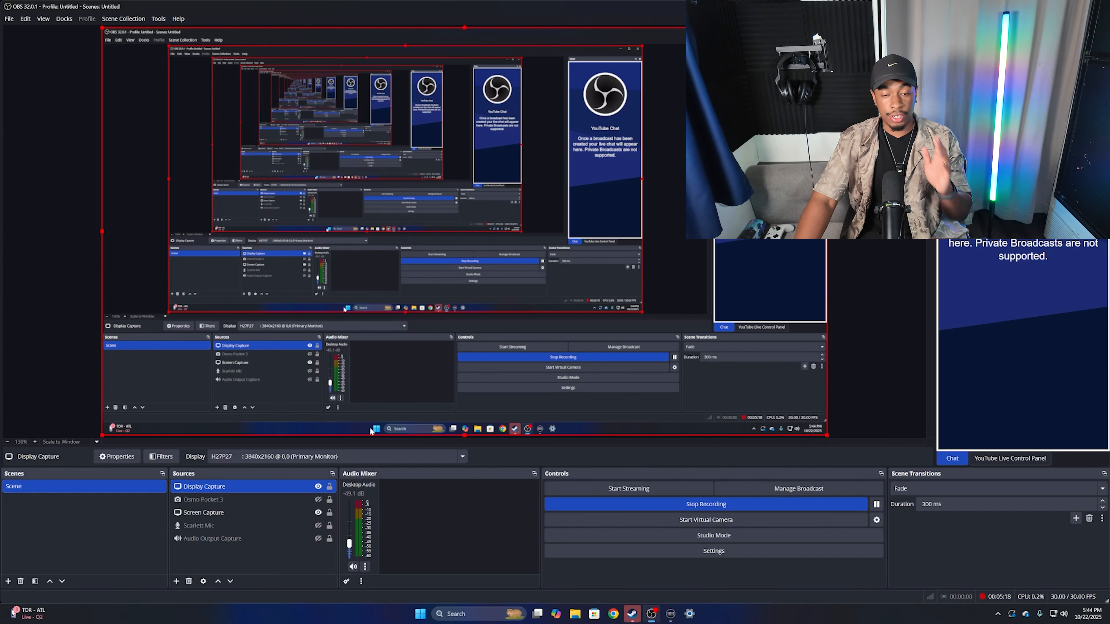
# - Reselect the H27P27 primary monitor for the Display Capture source and review its properties
pyautogui.rightClick(293, 488)
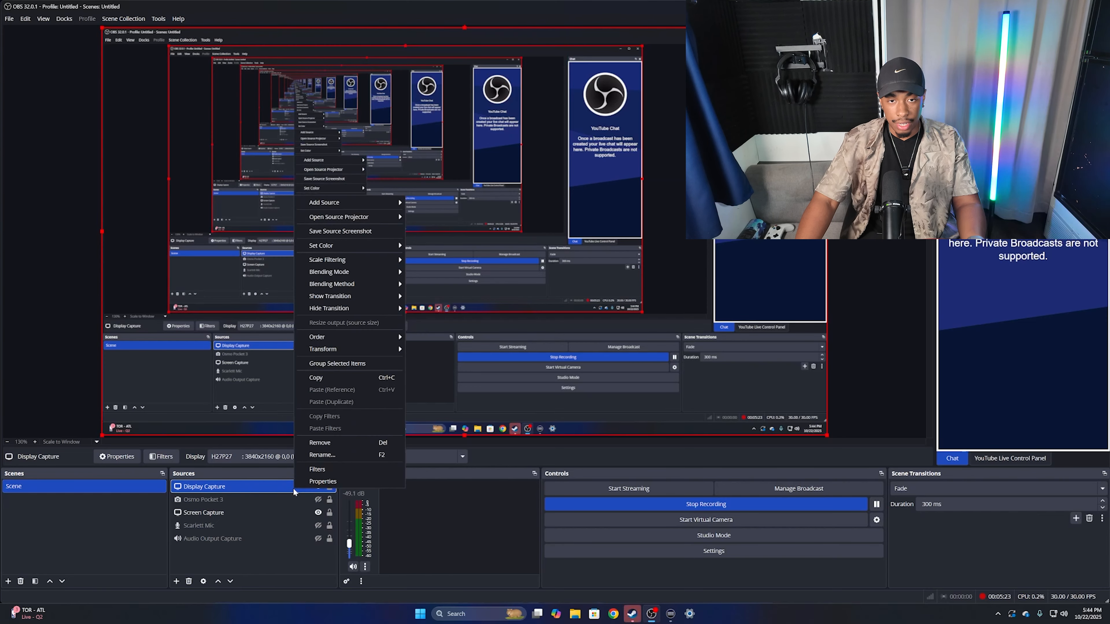
pyautogui.click(291, 487)
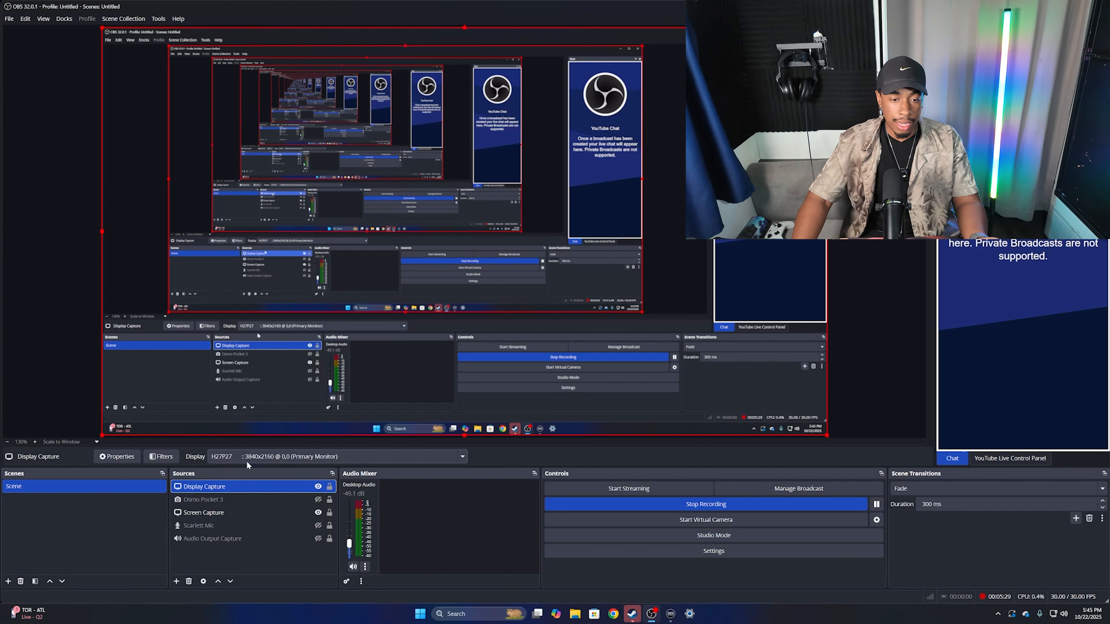
pyautogui.click(224, 463)
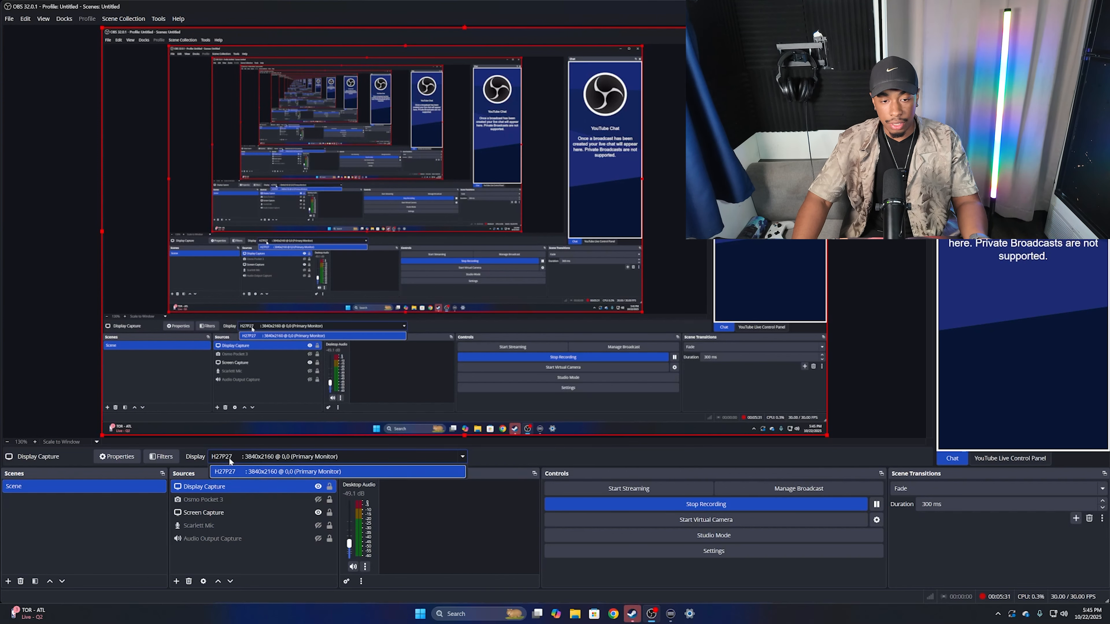
pyautogui.click(267, 471)
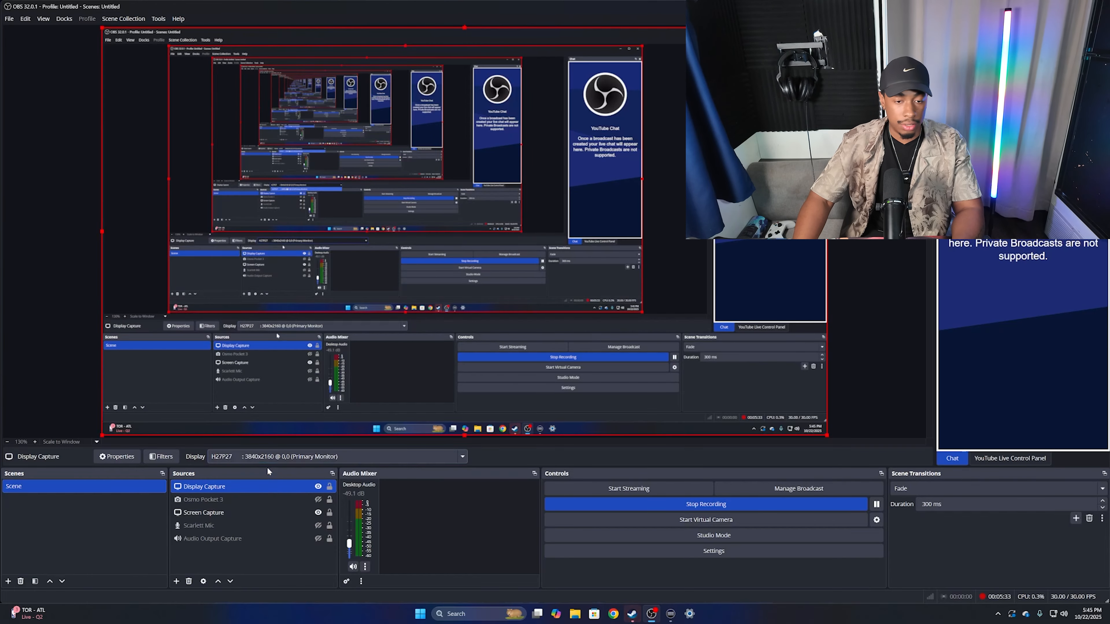
pyautogui.rightClick(261, 487)
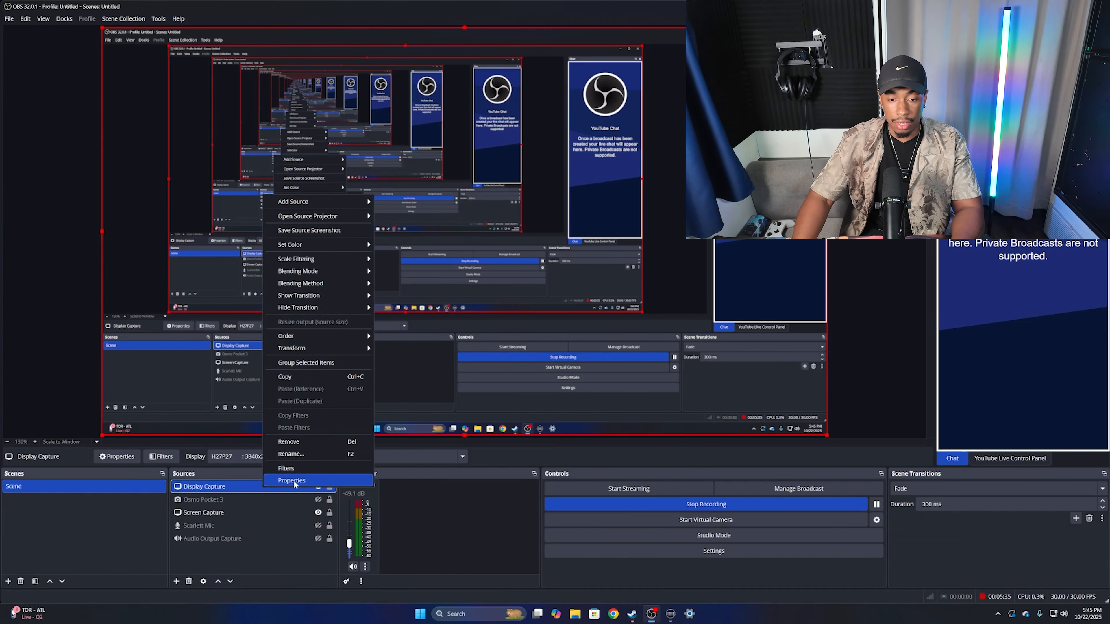
pyautogui.click(292, 480)
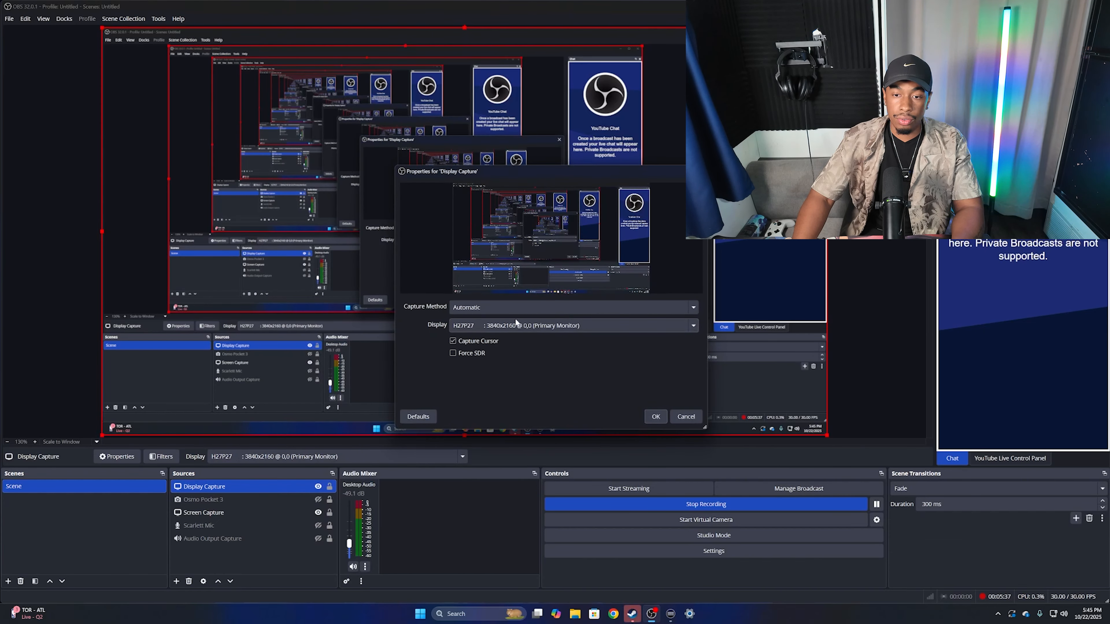
pyautogui.click(655, 417)
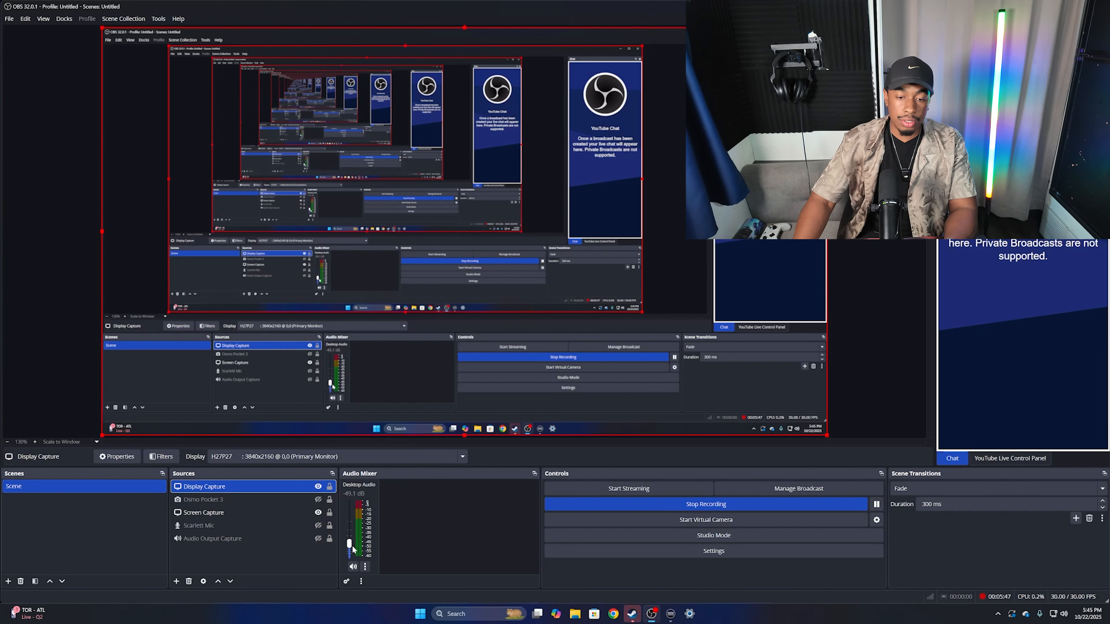
# - Raise the Desktop Audio level to 0.0 dB and test it with Marques Brownlee's YouTube channel in Chrome
pyautogui.moveTo(349, 544); pyautogui.dragTo(354, 504)
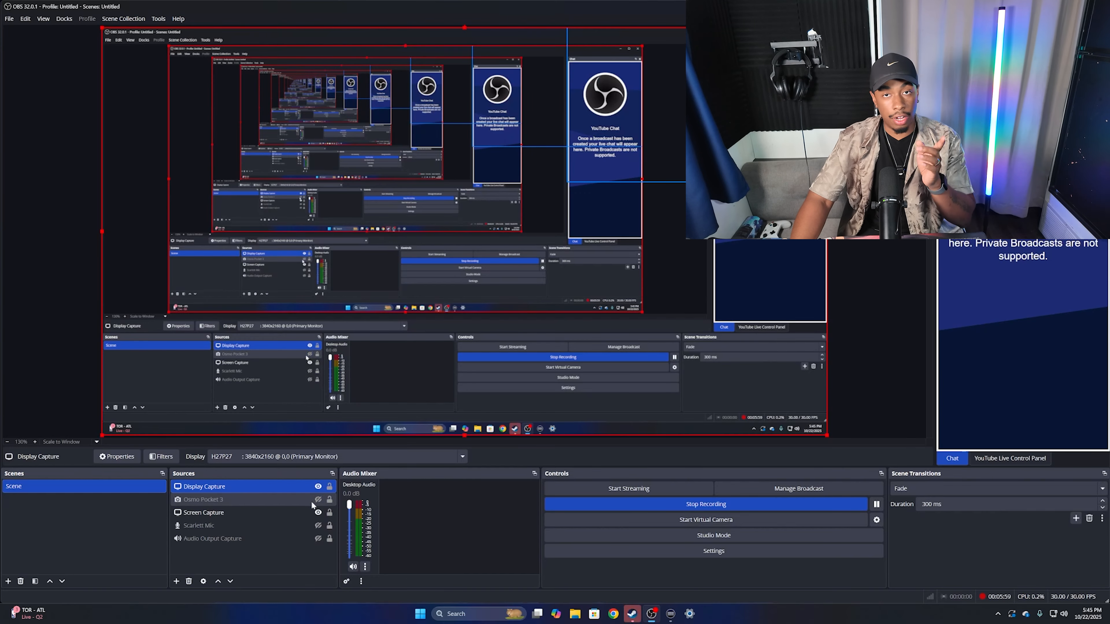
pyautogui.click(614, 617)
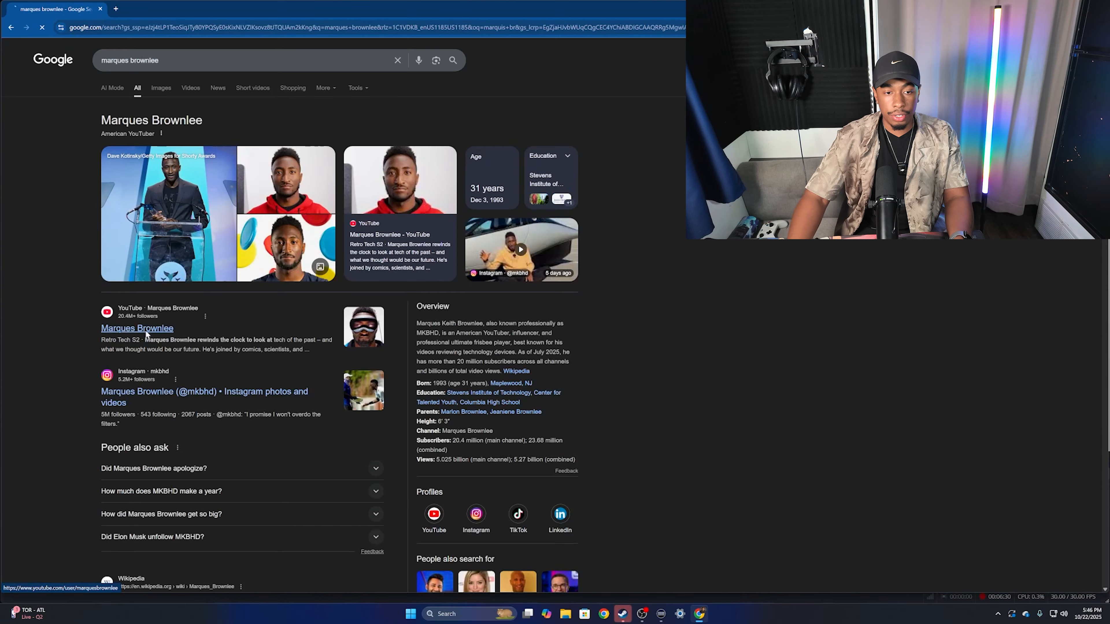
pyautogui.click(144, 329)
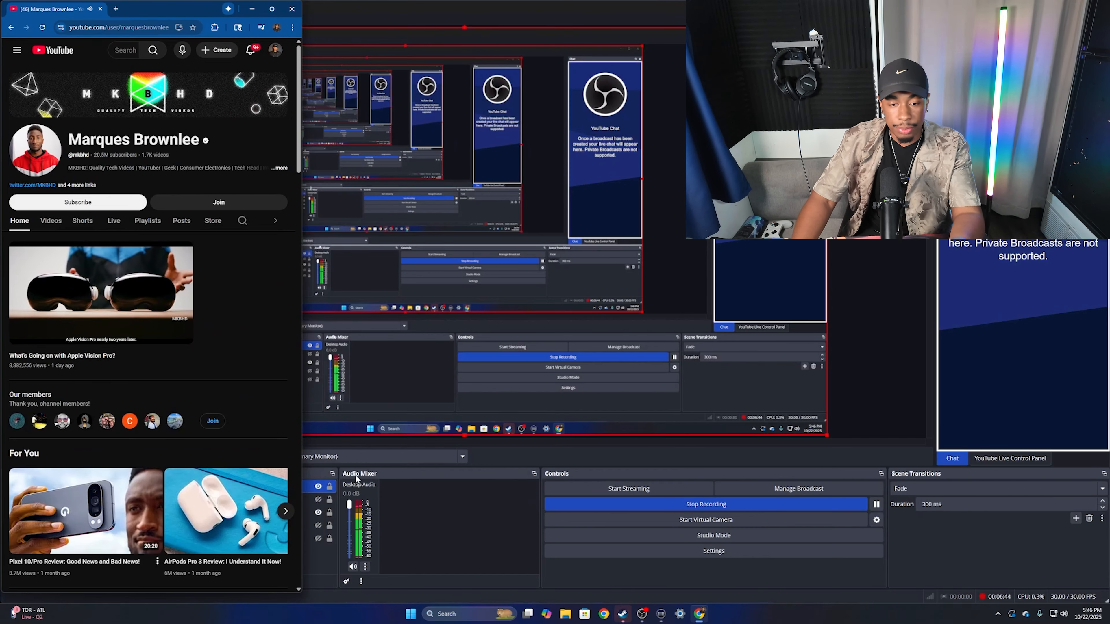
pyautogui.click(484, 502)
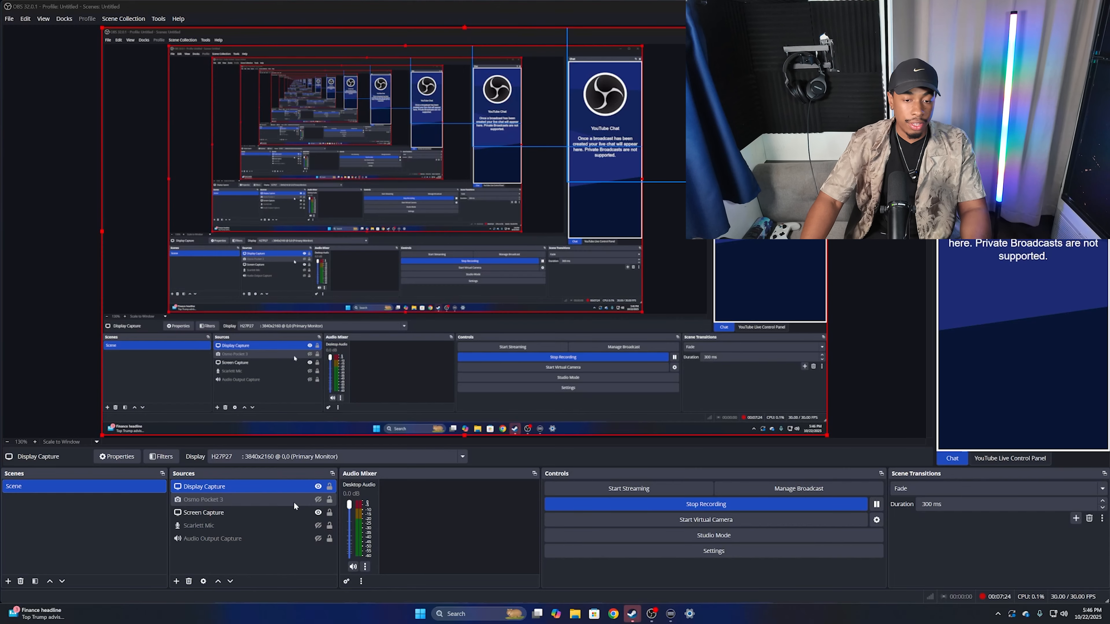
# - Remove the Display Capture source from the scene
pyautogui.moveTo(198, 558); pyautogui.dragTo(234, 552)
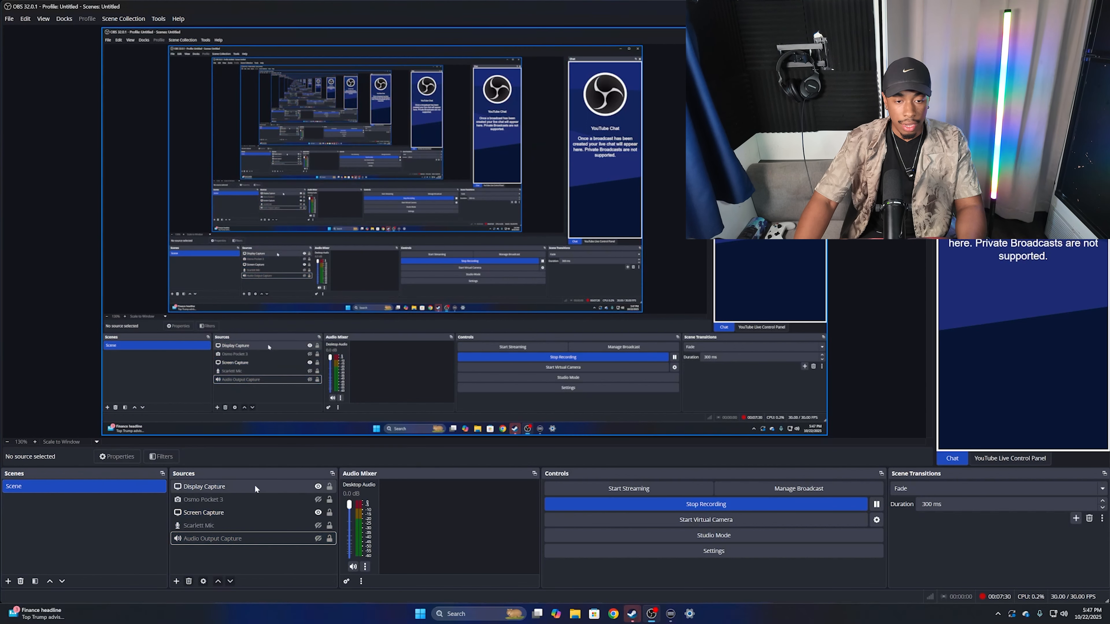
pyautogui.click(283, 487)
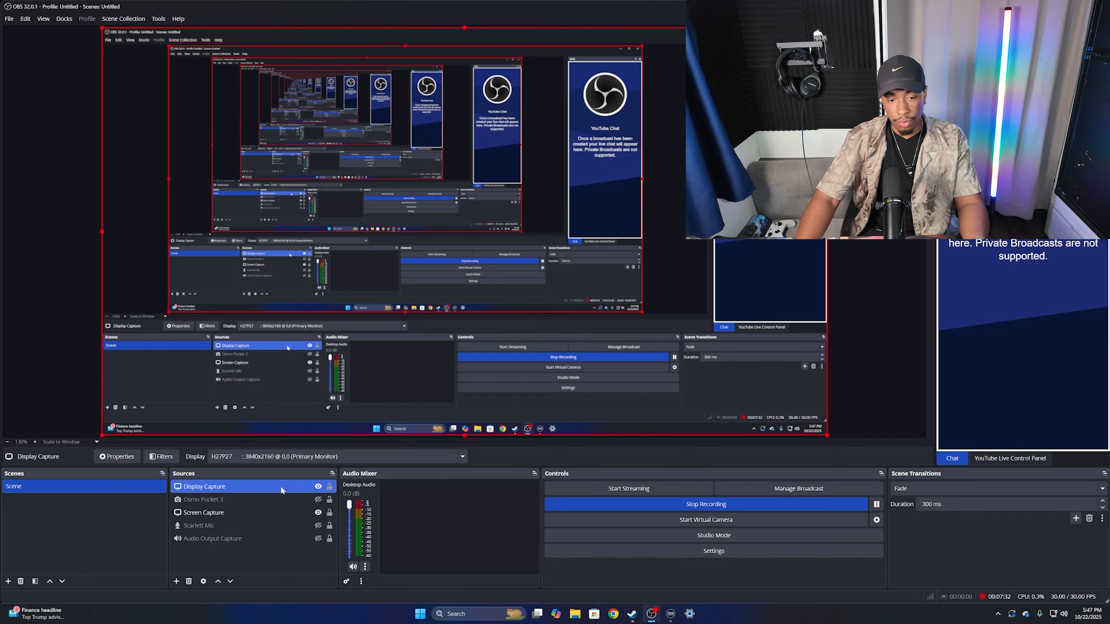
pyautogui.rightClick(283, 486)
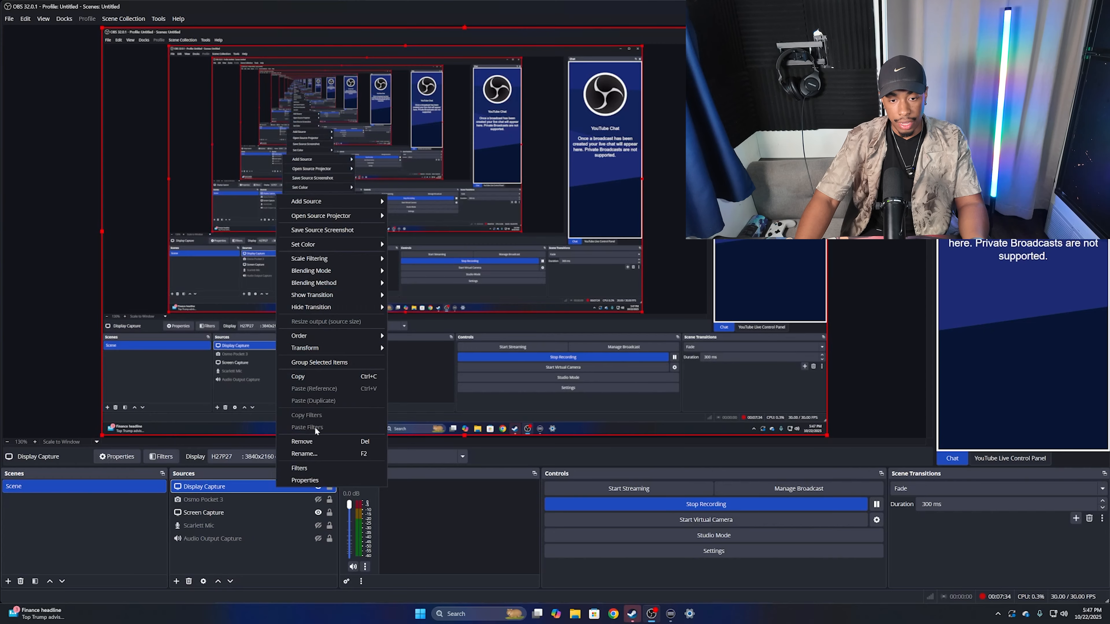
pyautogui.click(283, 552)
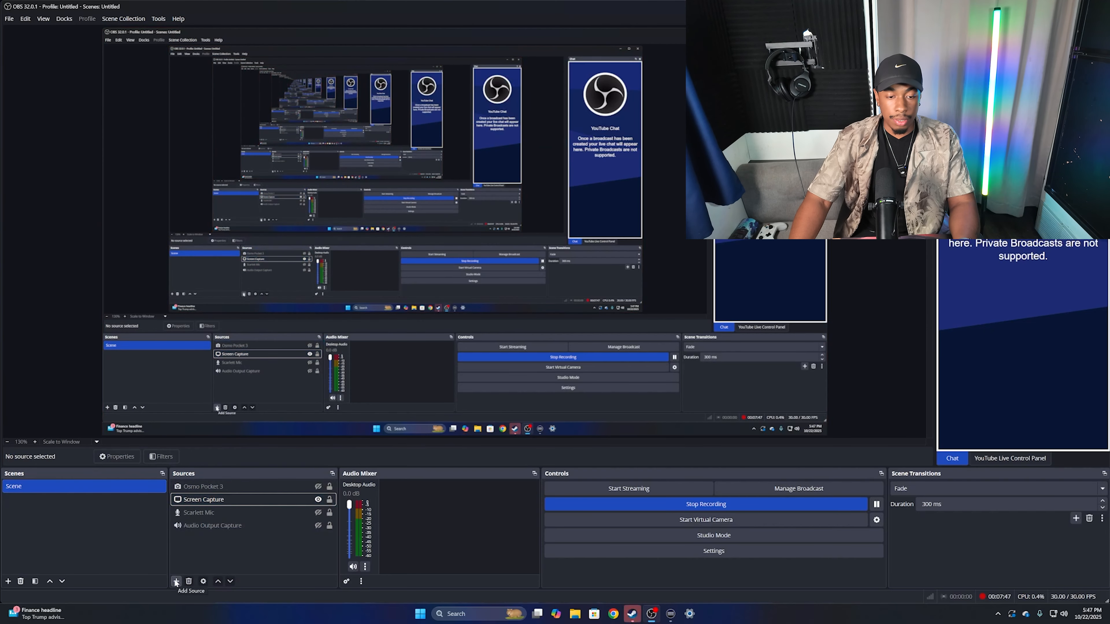
# - Create a Video Capture Device source named "DJI Osmo Pocket 3" with OsmoPocket3 as its device
pyautogui.click(176, 582)
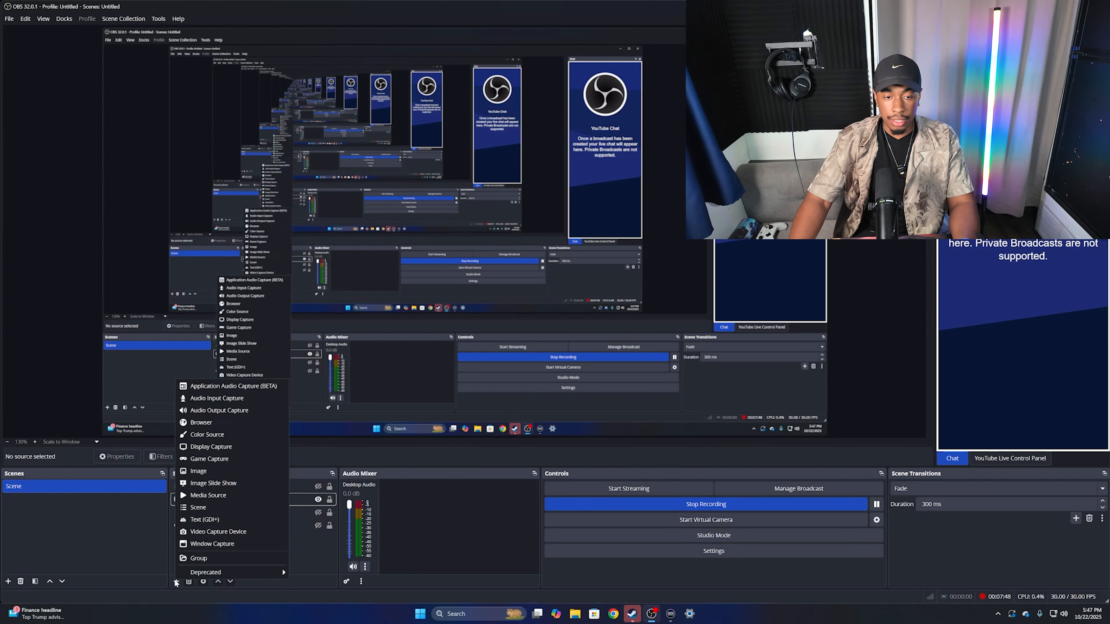
pyautogui.click(213, 532)
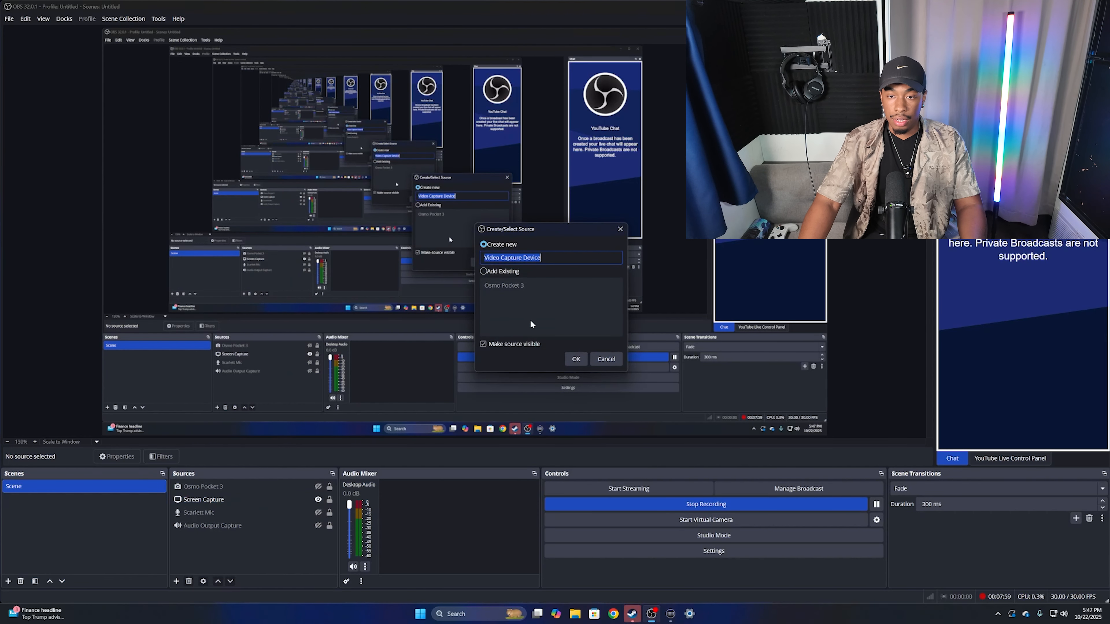
pyautogui.write('D')
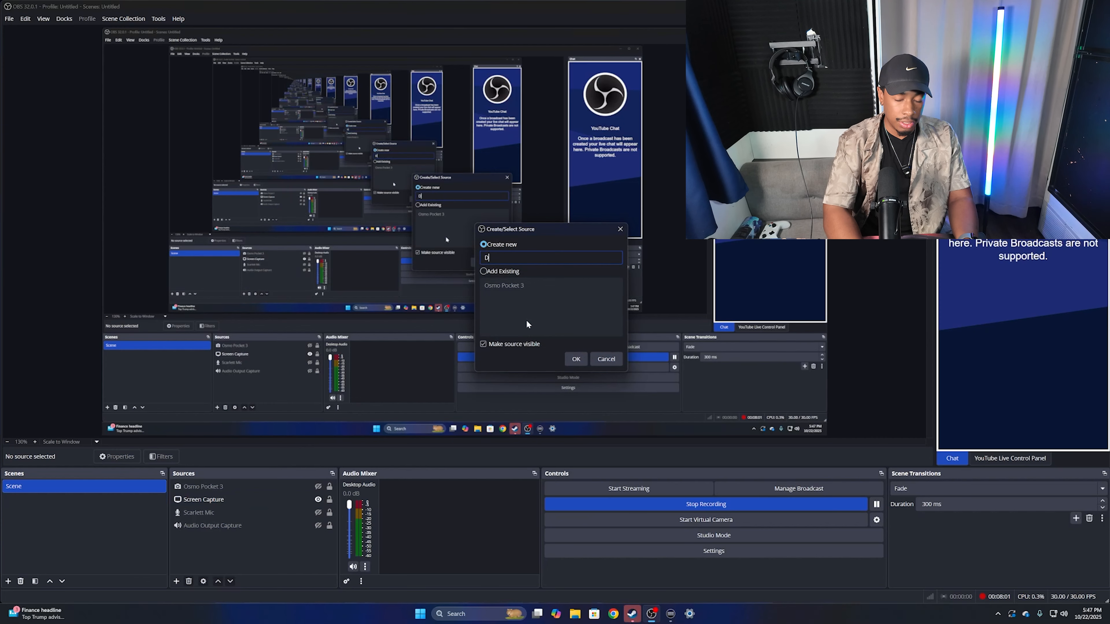
pyautogui.write('JI Osmo')
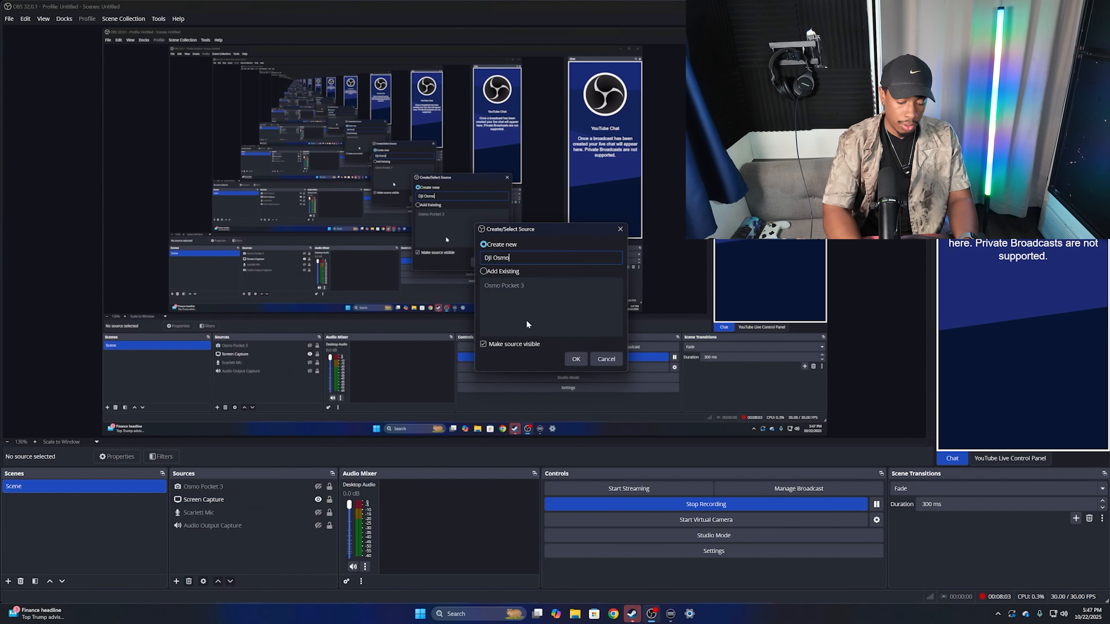
pyautogui.write(' Pocket ')
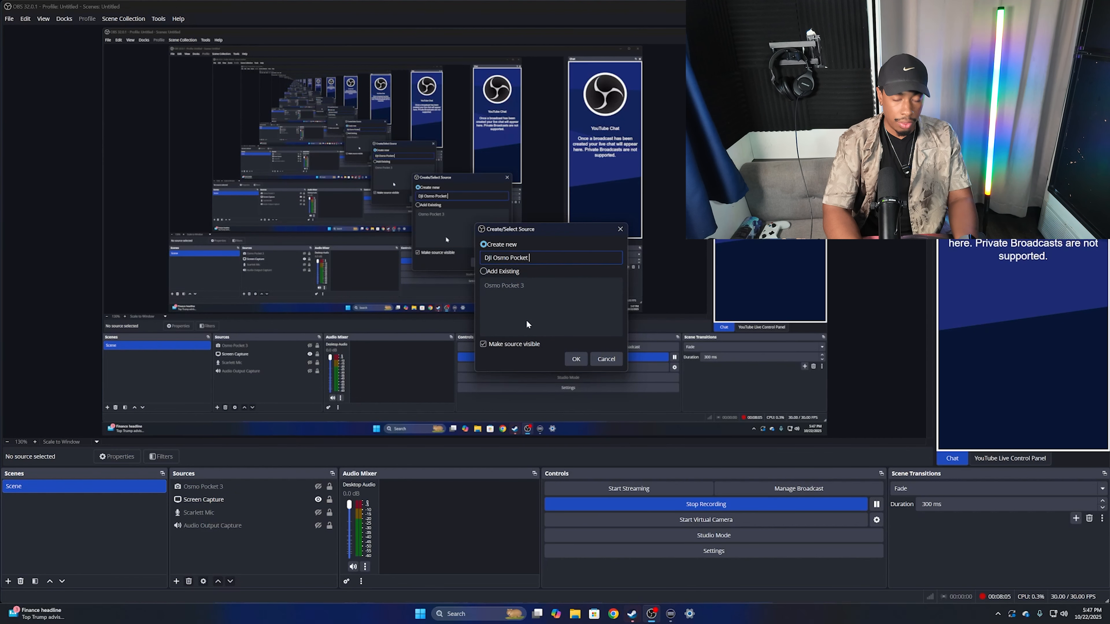
pyautogui.write('3')
pyautogui.click(577, 359)
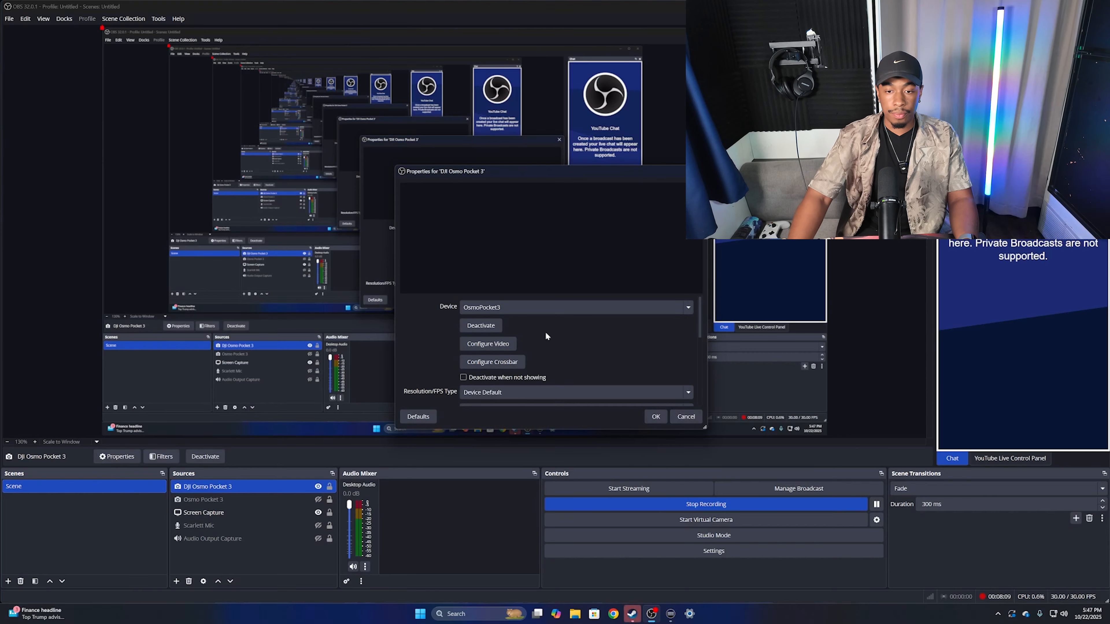
pyautogui.click(569, 310)
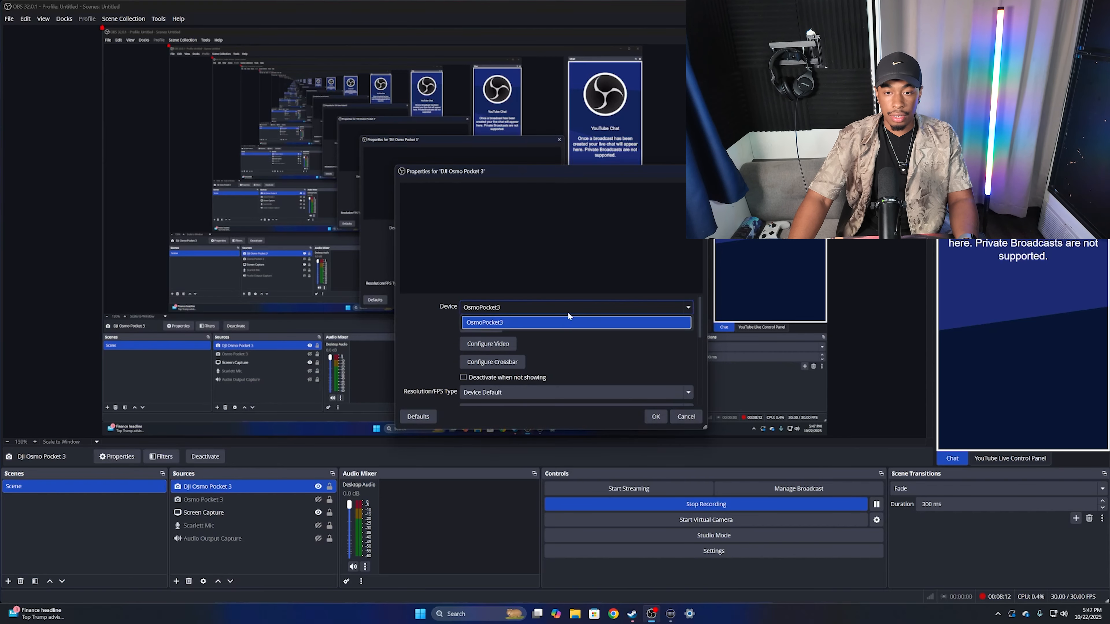
pyautogui.click(554, 321)
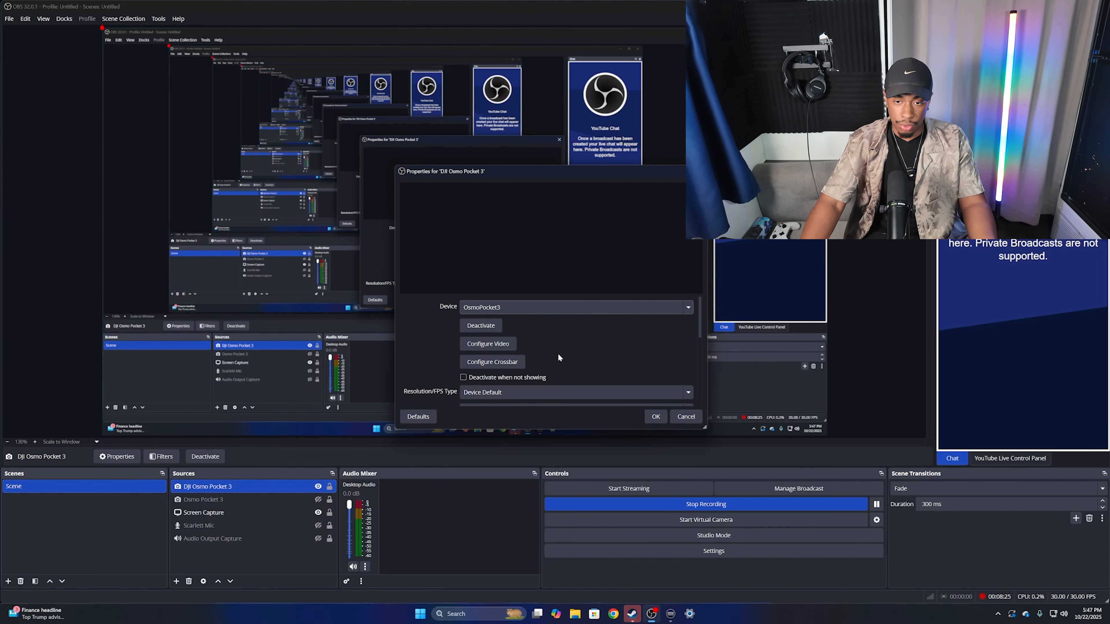
# - Set the DJI Osmo Pocket 3 source's resolution/FPS type to Custom and its resolution to 1920x1080
pyautogui.scroll(-2, 544, 323)
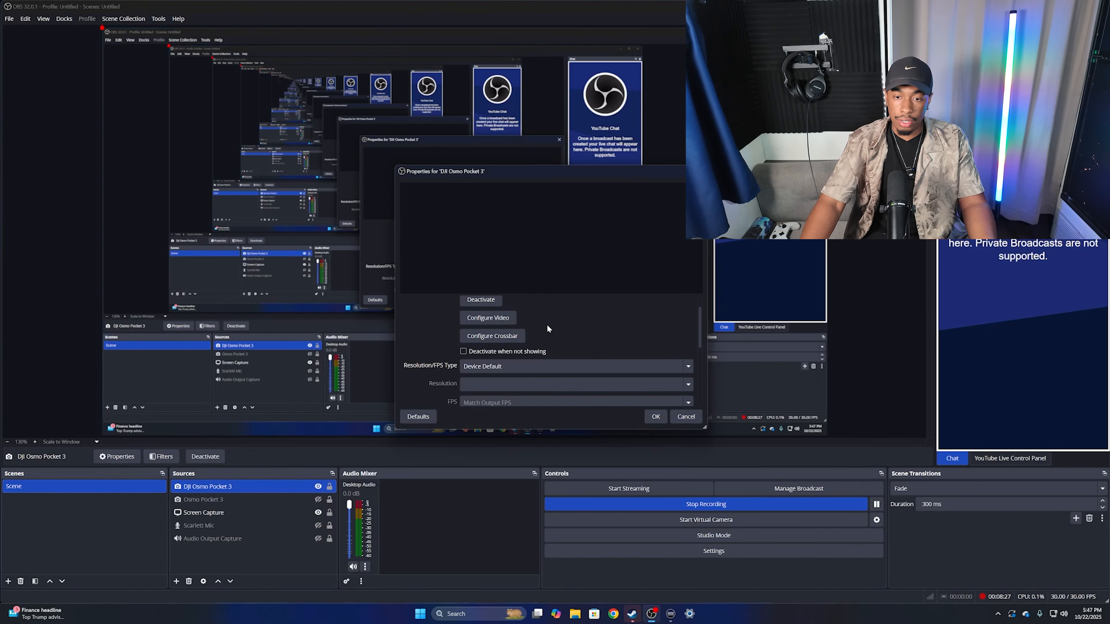
pyautogui.click(535, 343)
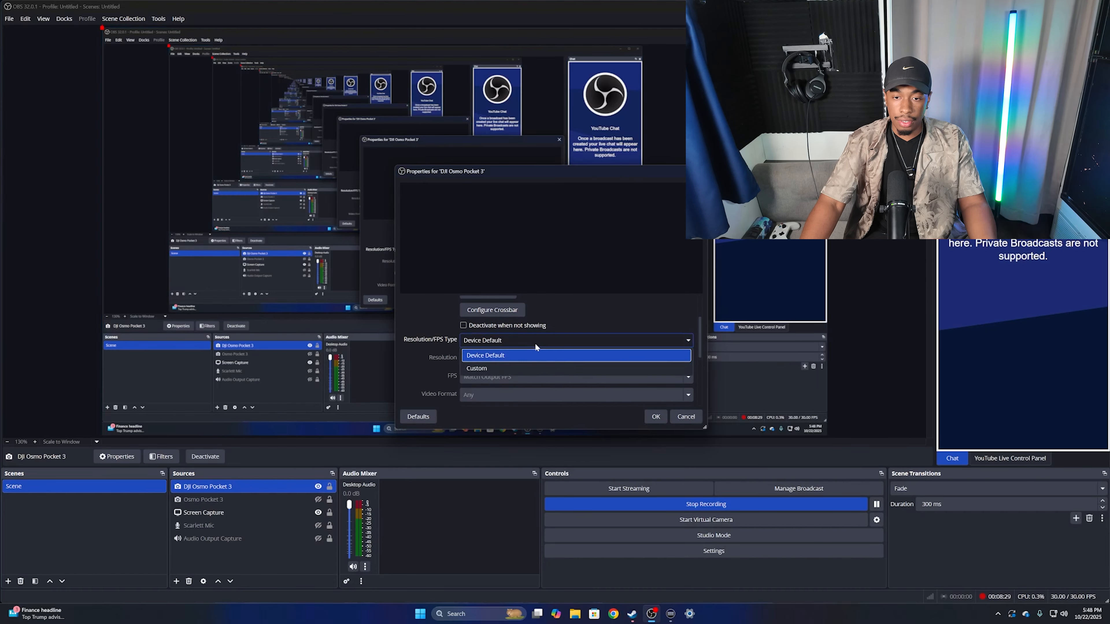
pyautogui.click(532, 365)
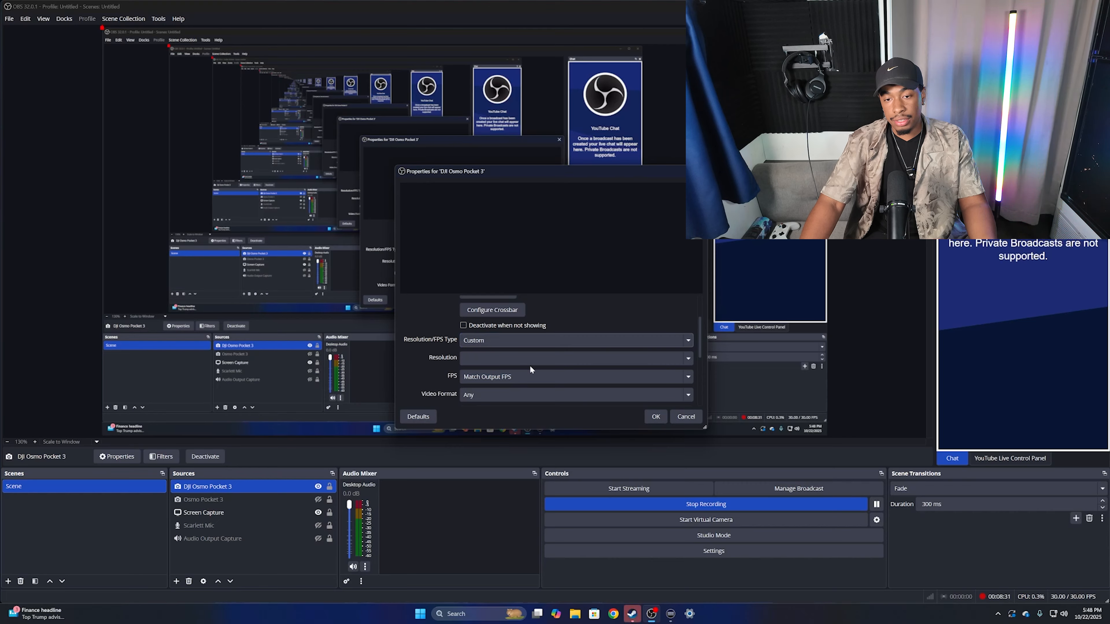
pyautogui.click(530, 363)
pyautogui.click(686, 361)
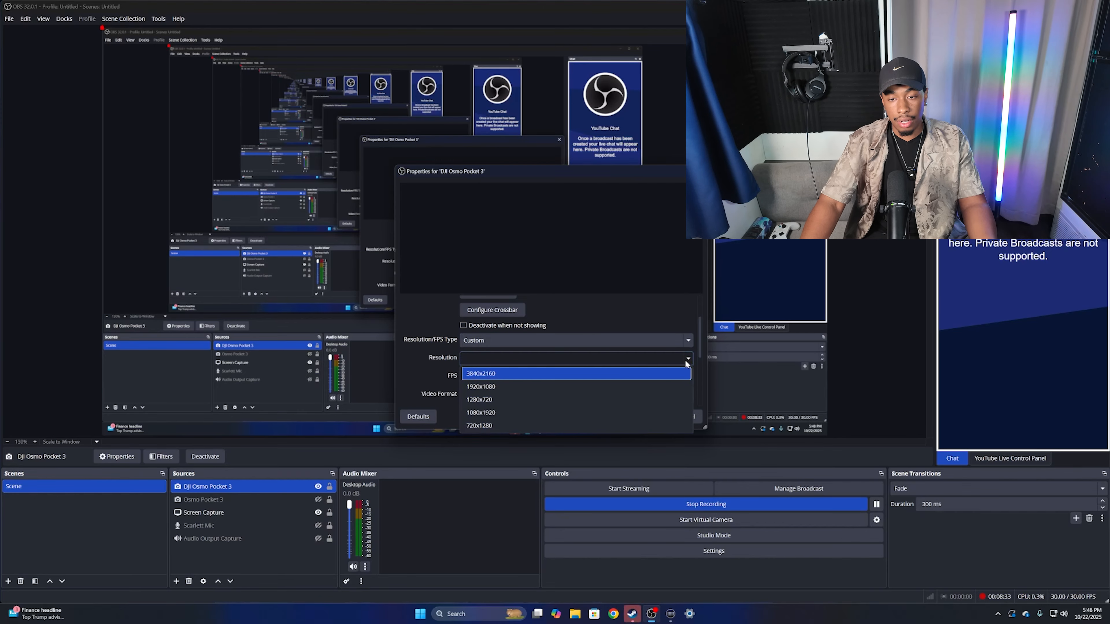
pyautogui.click(641, 390)
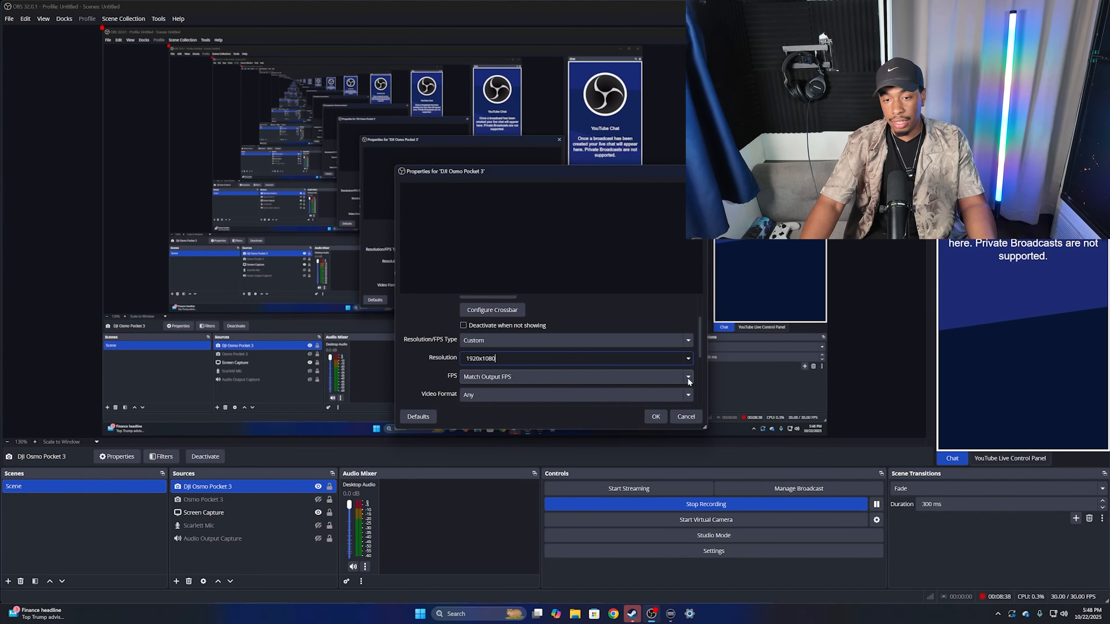
# - Switch the camera source's custom resolution to 1280x720 and back to 1920x1080
pyautogui.click(688, 359)
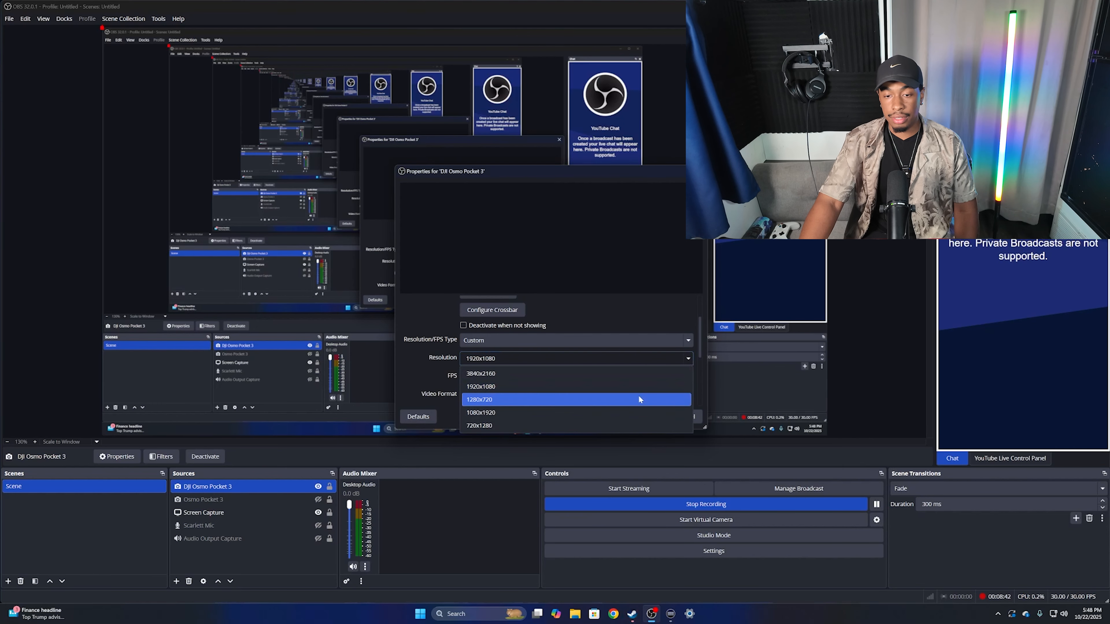
pyautogui.click(638, 400)
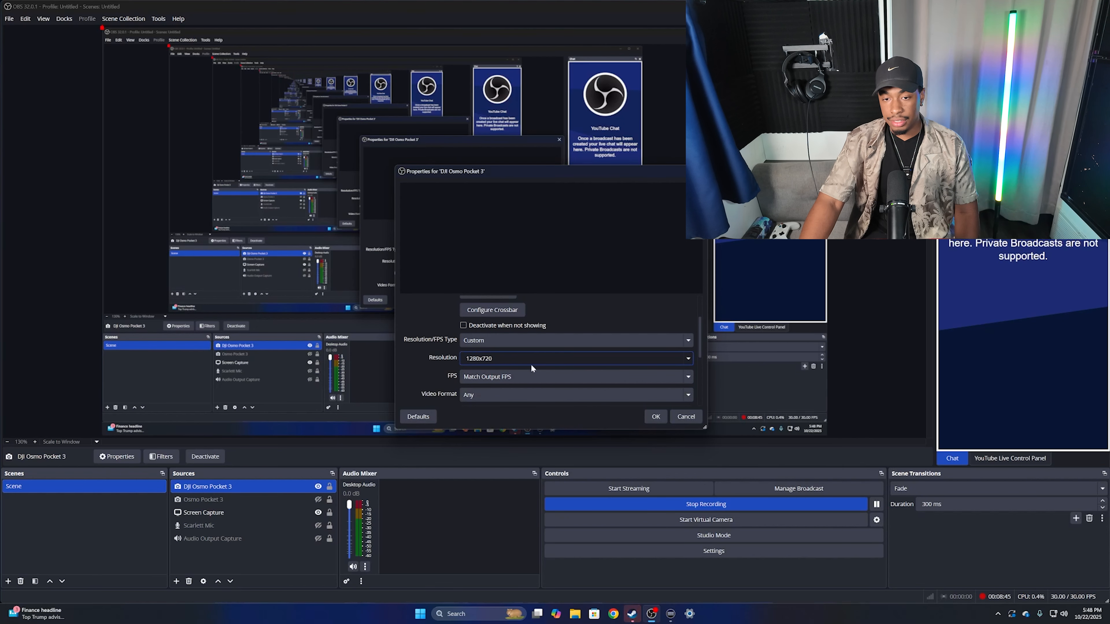
pyautogui.click(687, 366)
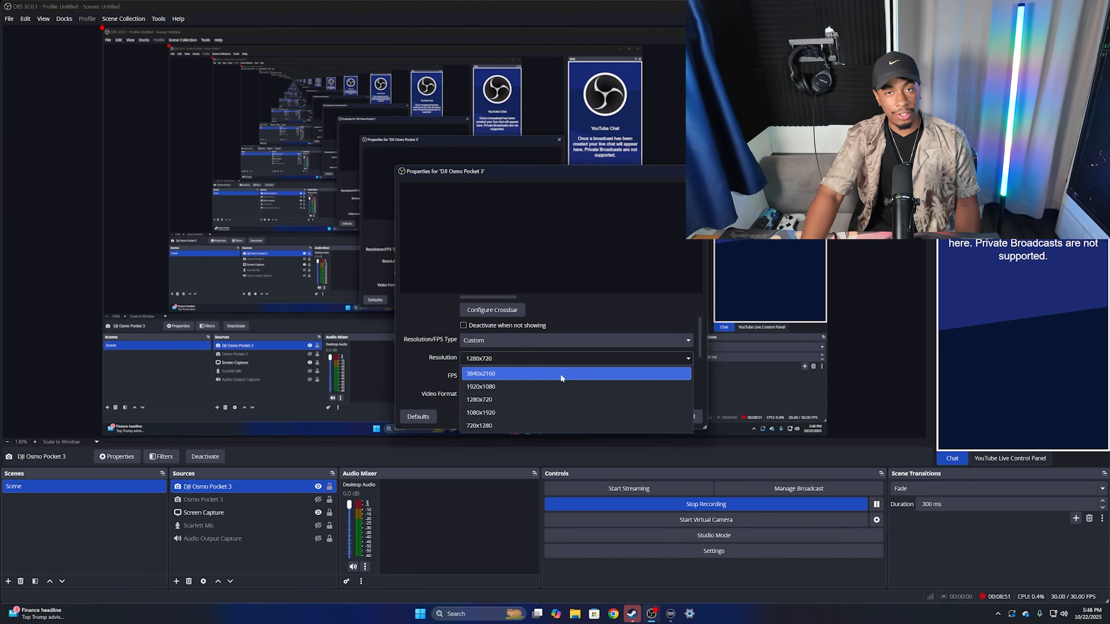
pyautogui.click(555, 385)
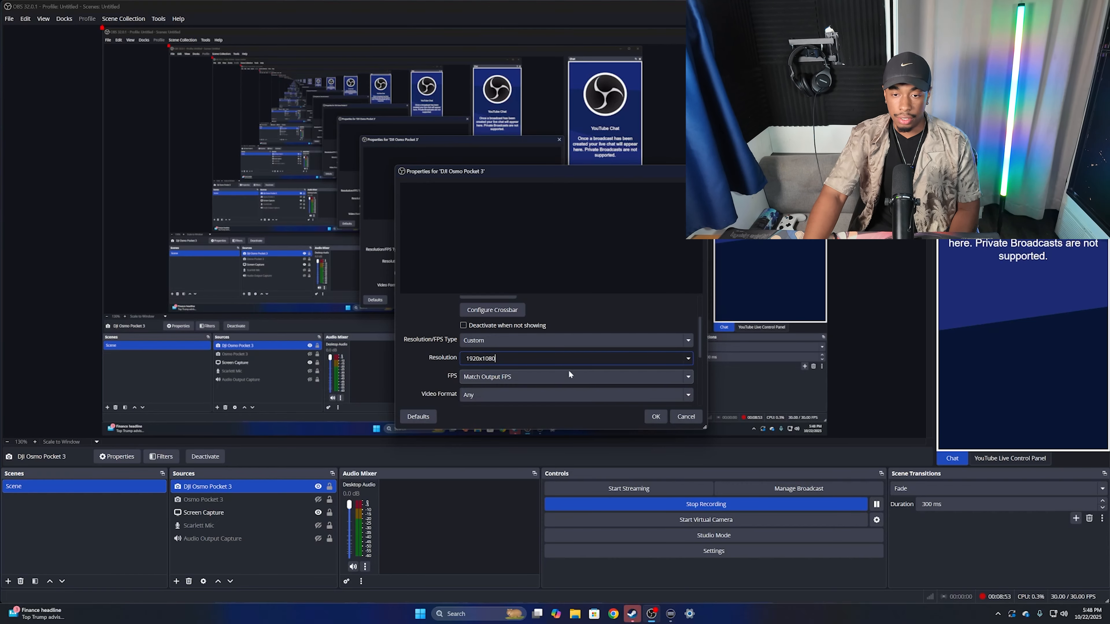
# - Review the camera source's remaining video and audio settings, return its resolution/FPS type to Device Default and accept the properties
pyautogui.scroll(-1, 590, 385)
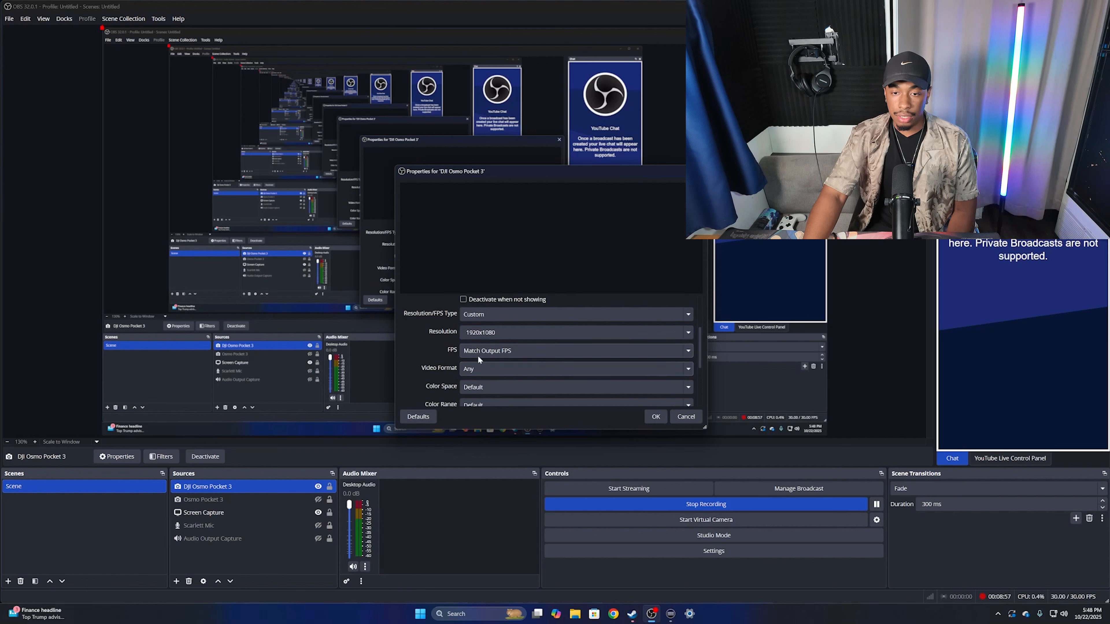
pyautogui.scroll(-4, 439, 357)
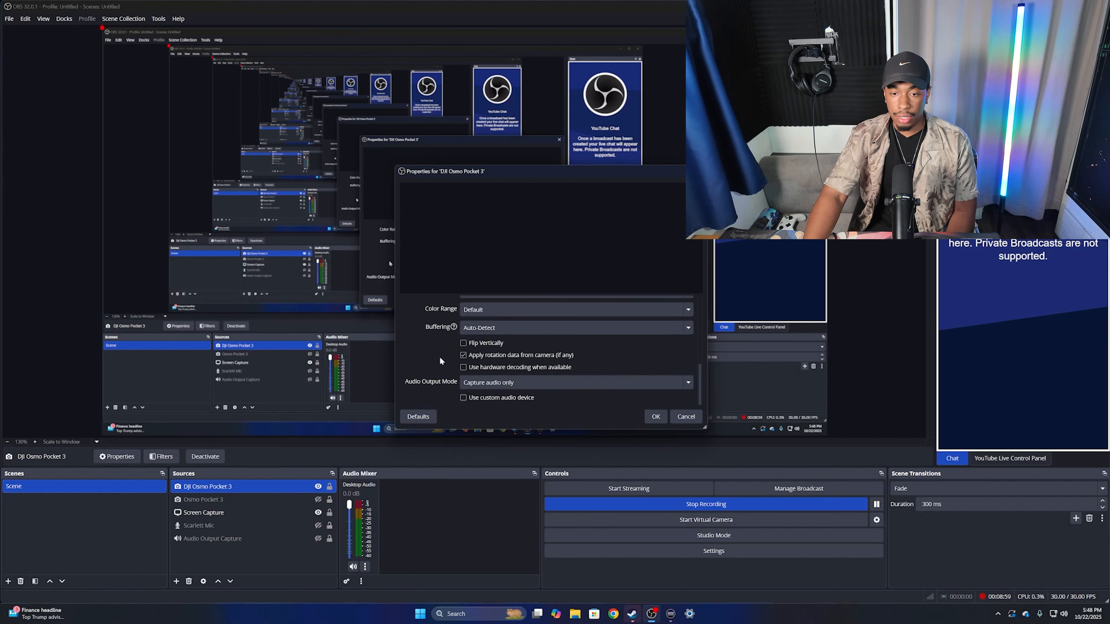
pyautogui.scroll(5, 440, 356)
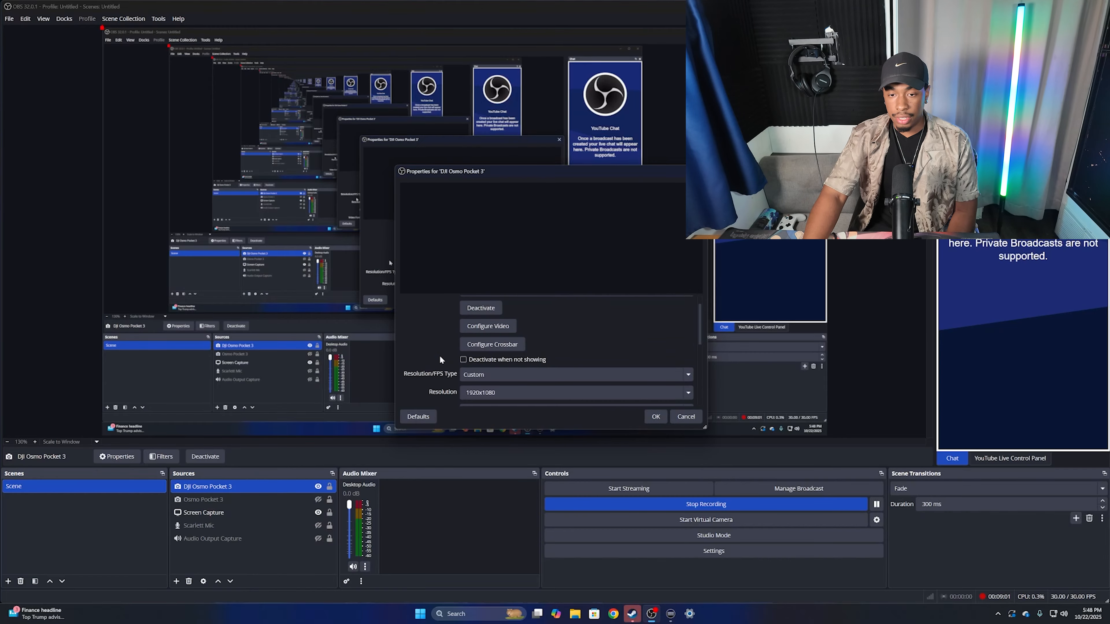
pyautogui.scroll(-1, 439, 355)
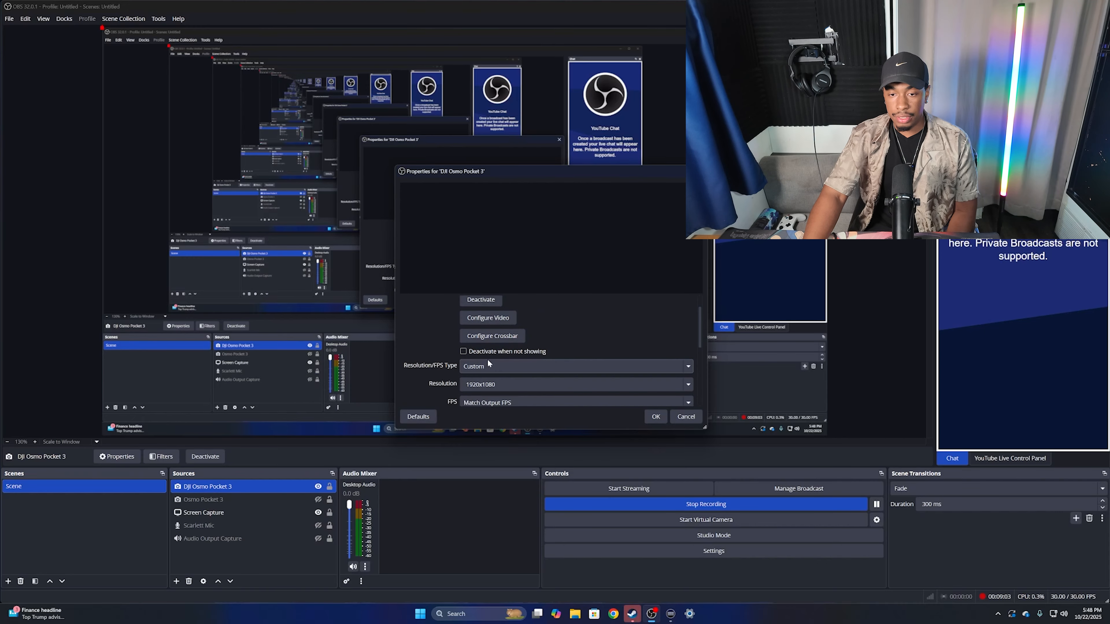
pyautogui.click(499, 366)
pyautogui.click(499, 382)
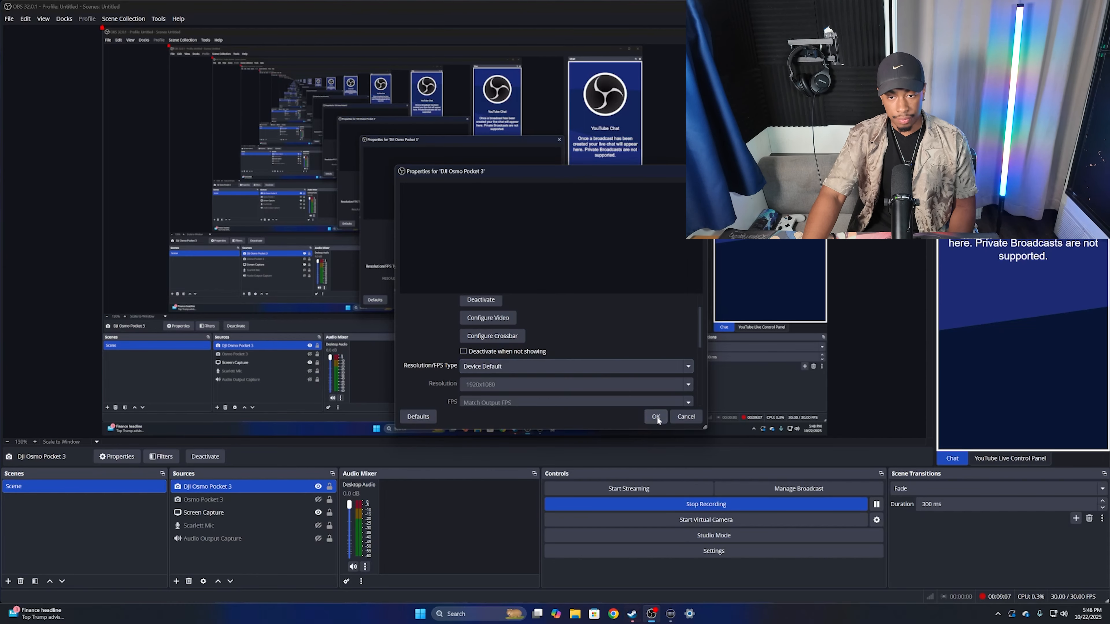
pyautogui.click(656, 417)
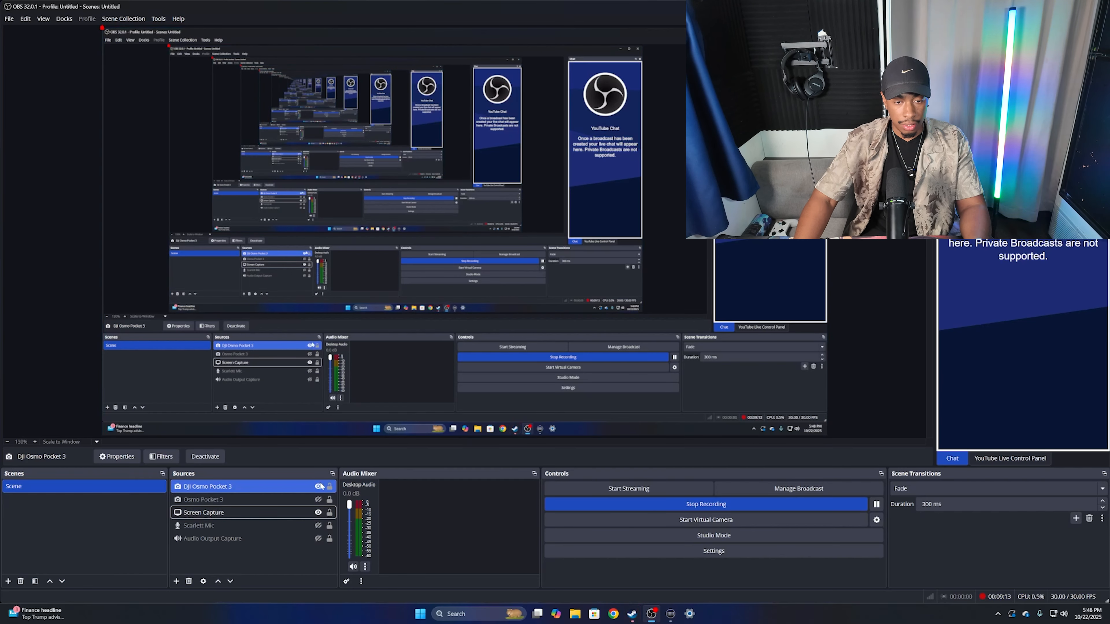
# - Remove the DJI Osmo Pocket 3 source and make the existing Osmo Pocket 3 source visible
pyautogui.press('Delete')
pyautogui.press('Return')
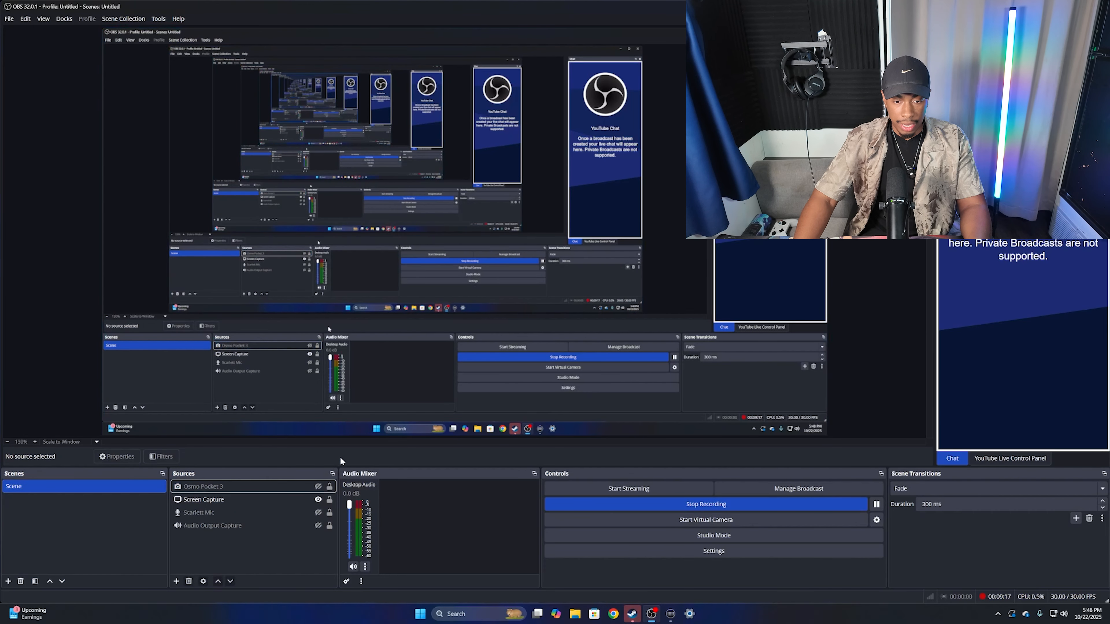
pyautogui.click(299, 488)
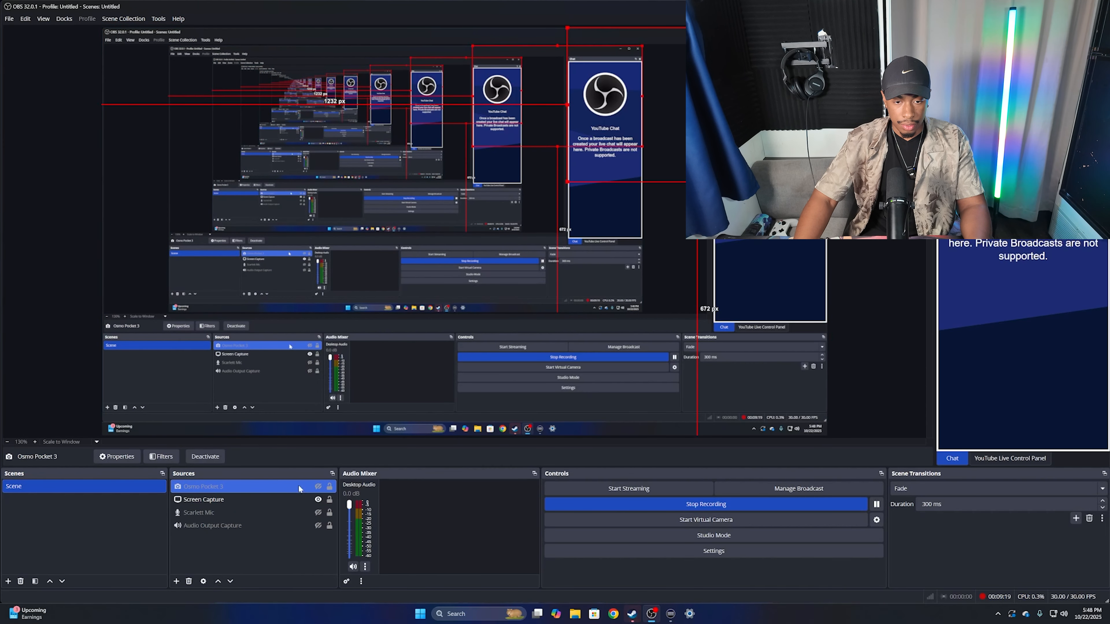
pyautogui.click(319, 487)
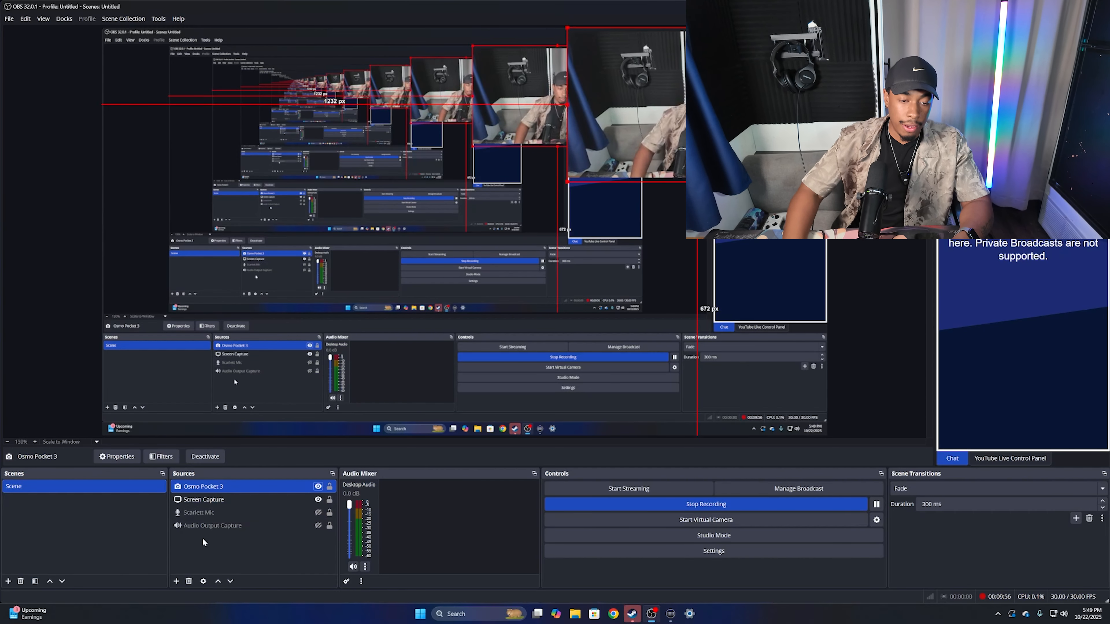
# - Create an Audio Input Capture source named "Scarlett Int w/ Shure Mic" using the Microphone (Scarlett 4i4 4th Gen) device
pyautogui.click(177, 581)
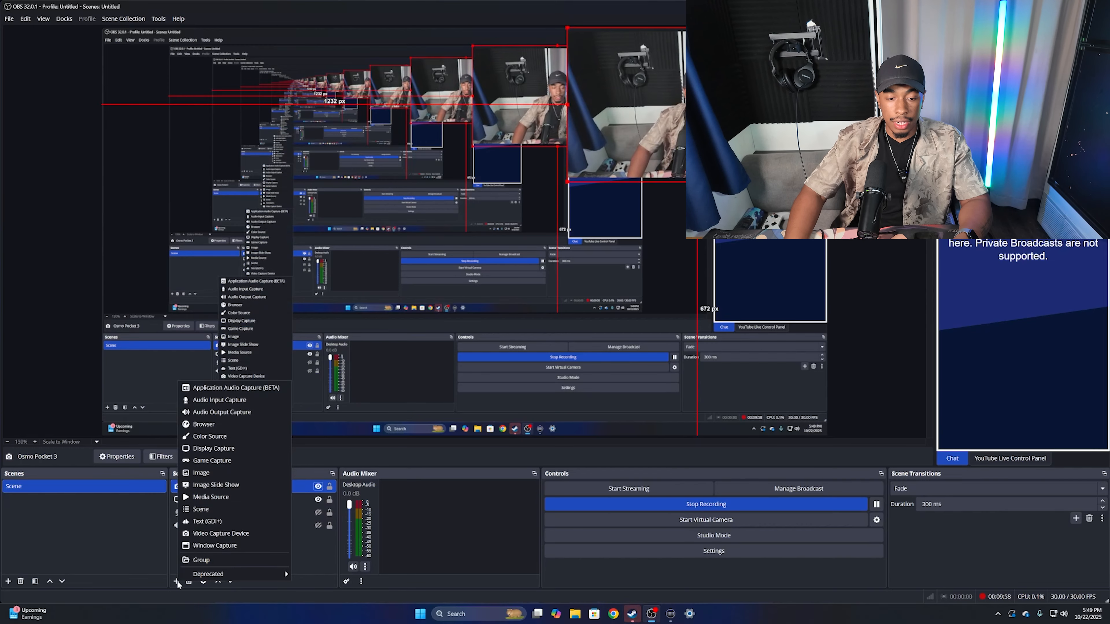
pyautogui.click(248, 400)
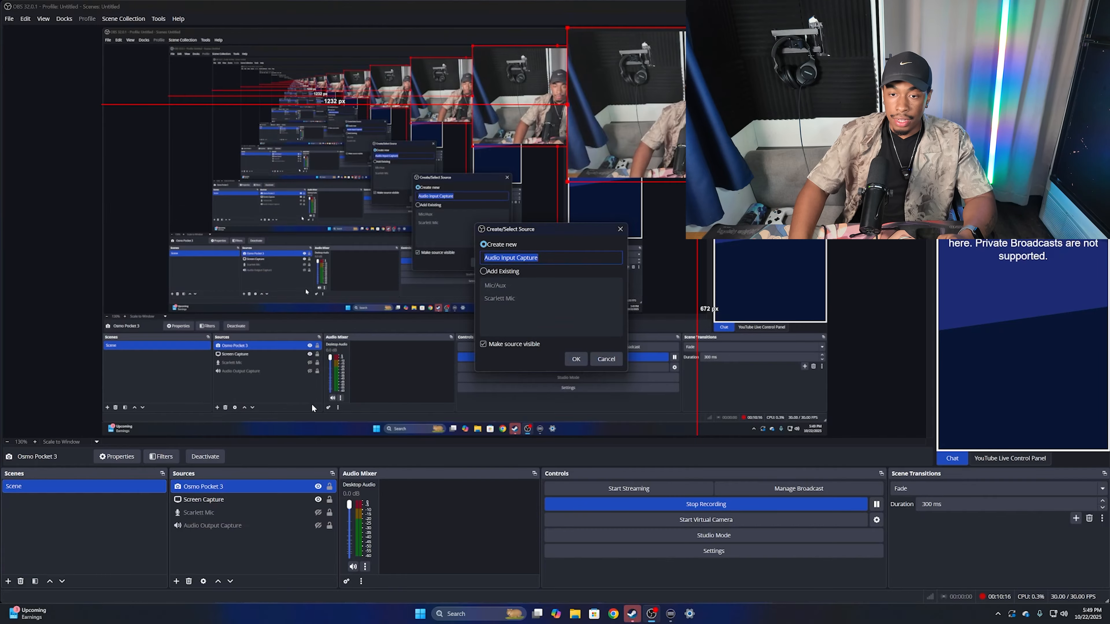
pyautogui.write('Shure Mic')
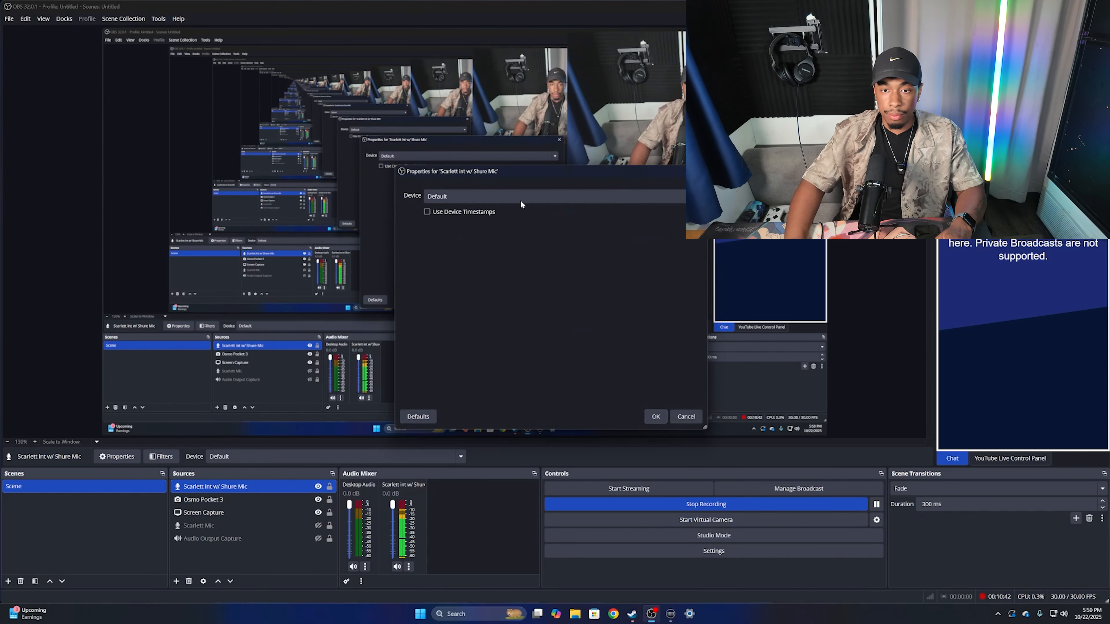
pyautogui.click(521, 198)
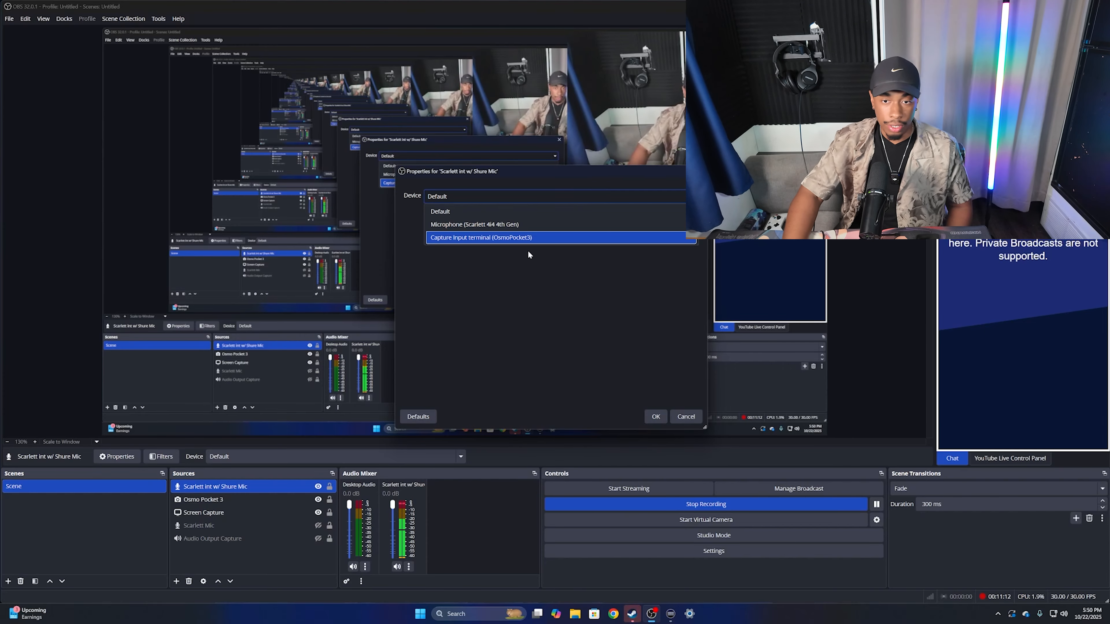
pyautogui.click(528, 223)
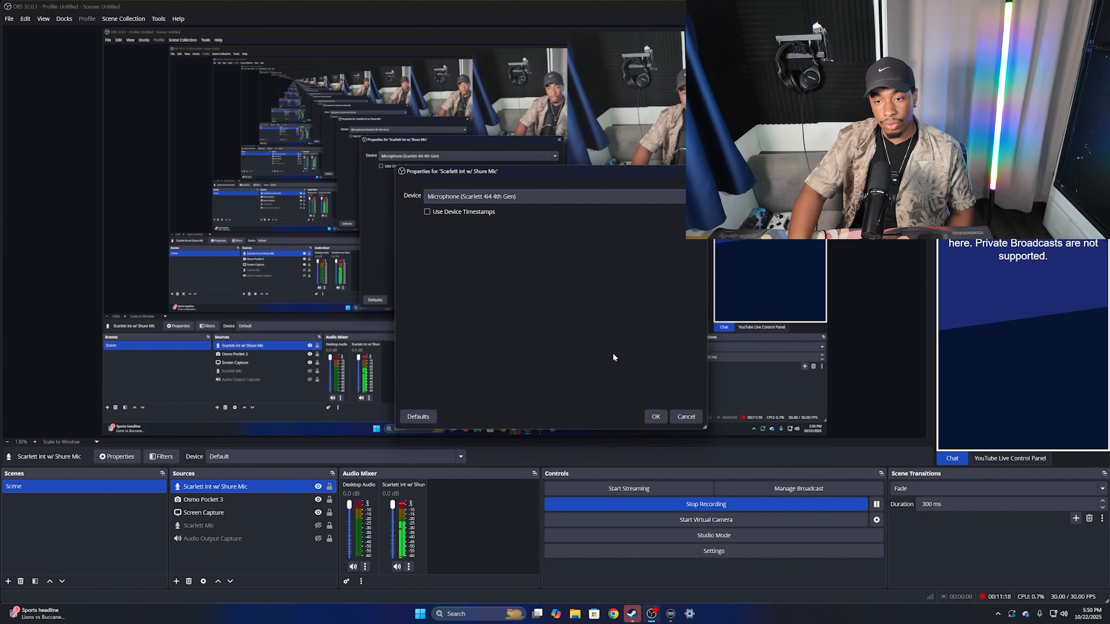
pyautogui.click(656, 417)
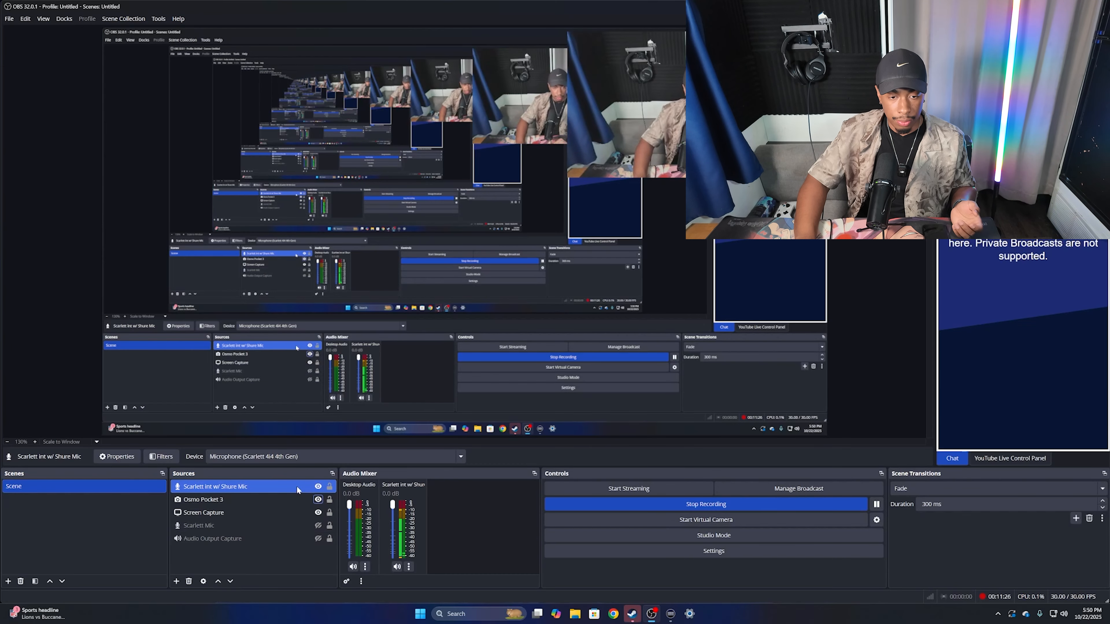
# - Remove the "Scarlett Int w/ Shure Mic" source and enable the existing Scarlett Mic source
pyautogui.click(188, 582)
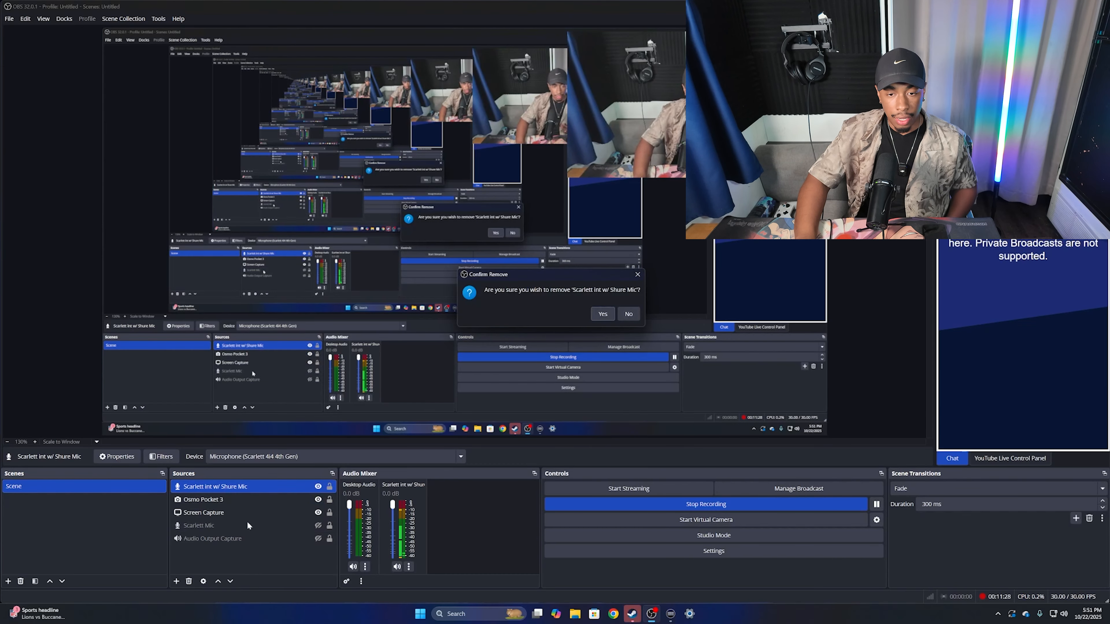
pyautogui.click(600, 314)
pyautogui.click(319, 513)
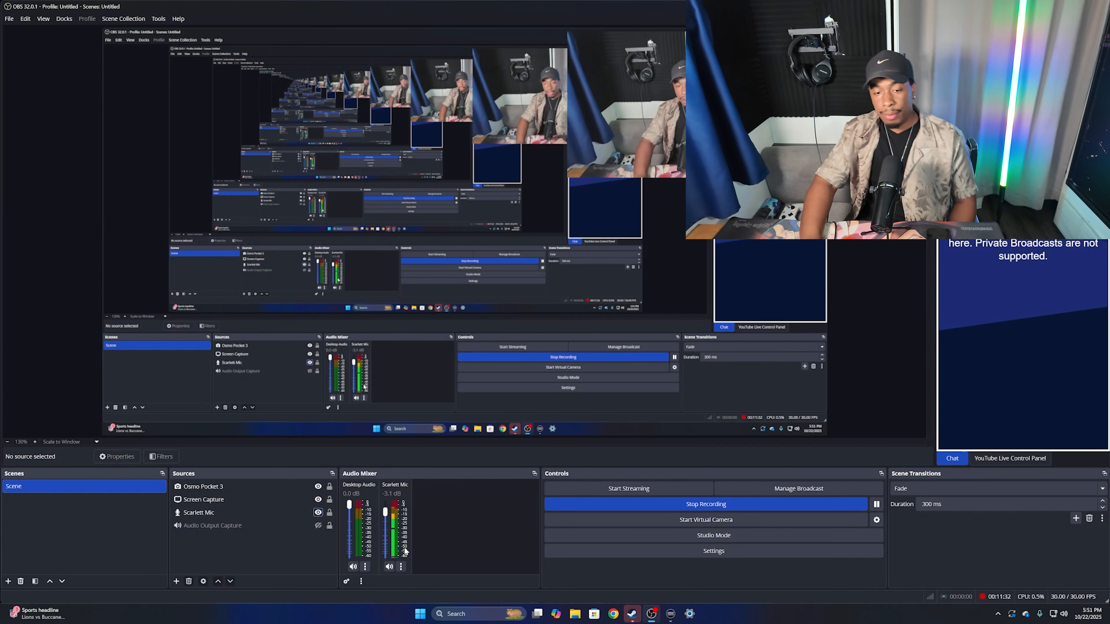
# - Check which device the Scarlett Mic source uses in its properties
pyautogui.click(401, 567)
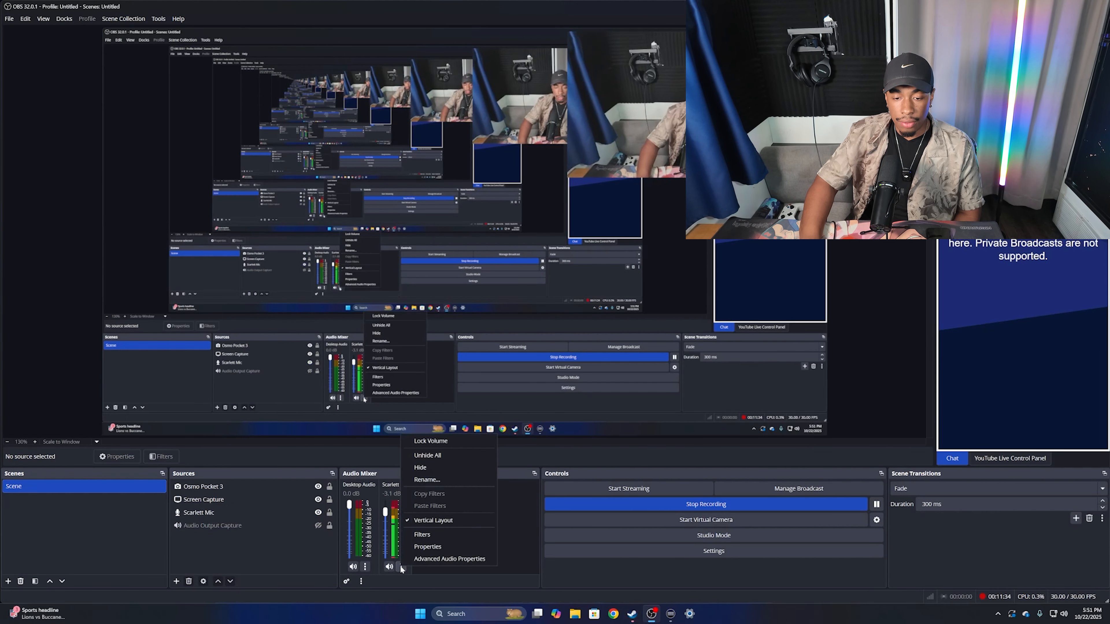
pyautogui.click(428, 547)
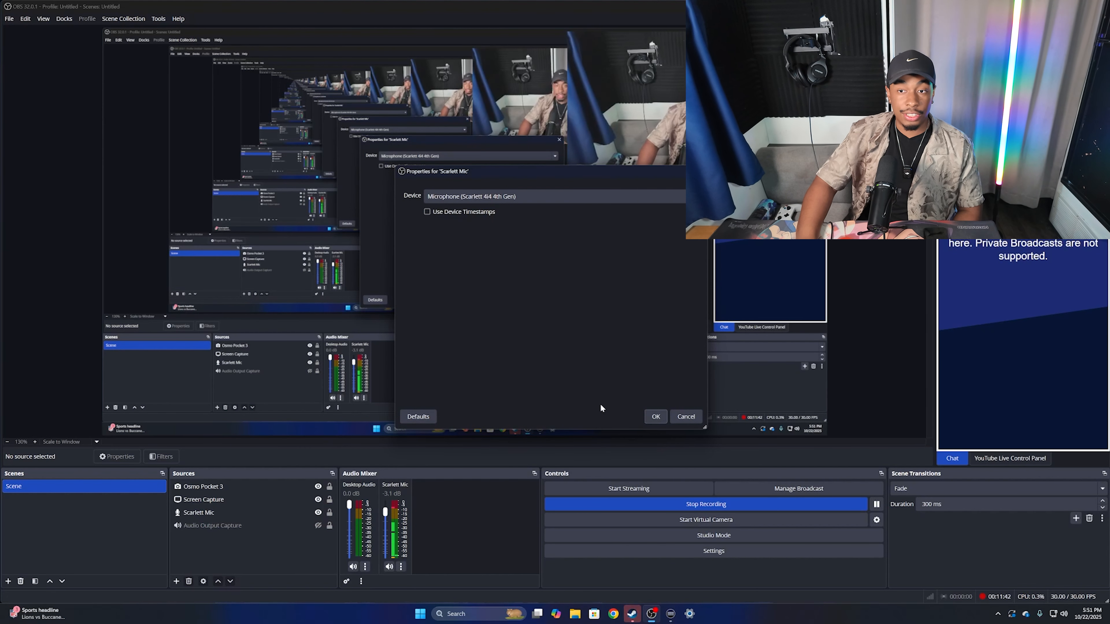
pyautogui.click(655, 417)
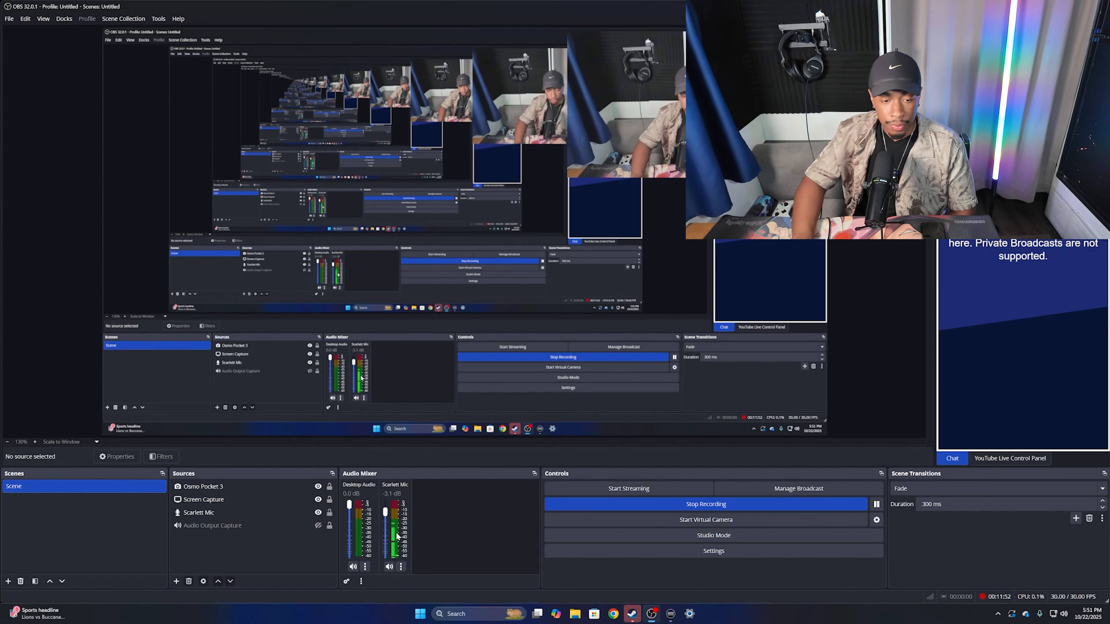
# - Select the hidden Audio Output Capture source
pyautogui.click(258, 527)
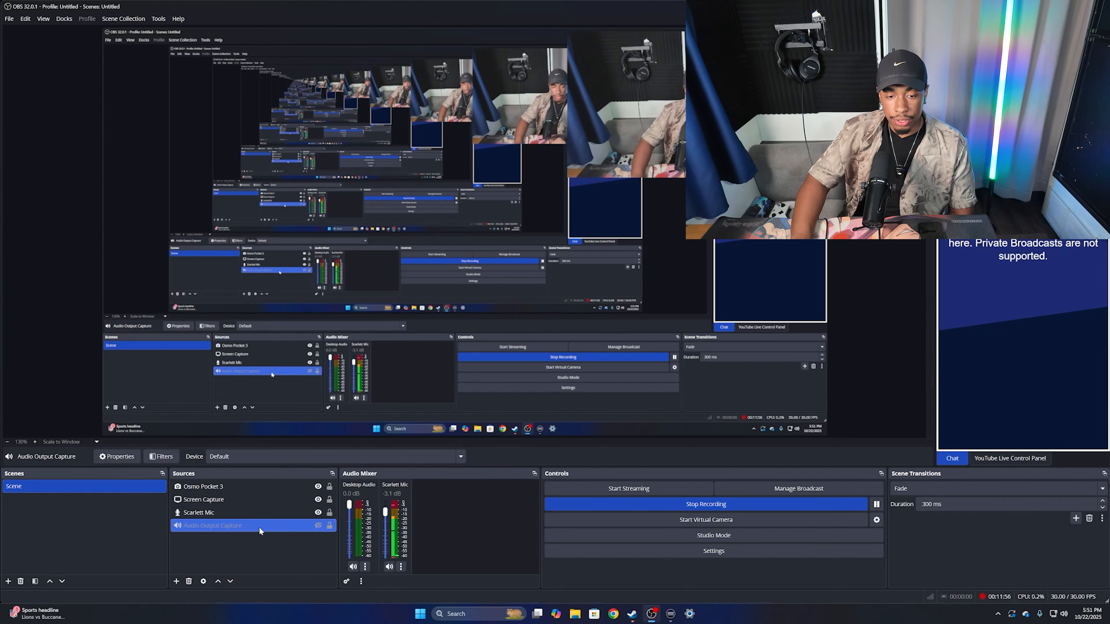